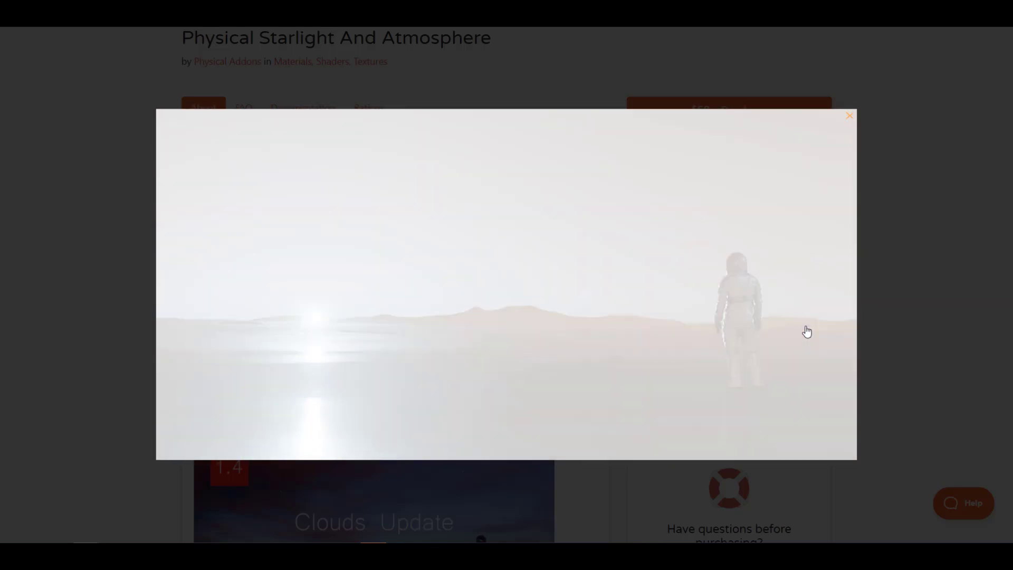
Look through the gallery images of the Physical Starlight And Atmosphere product and close the image viewer.
click(807, 331)
click(806, 331)
click(807, 331)
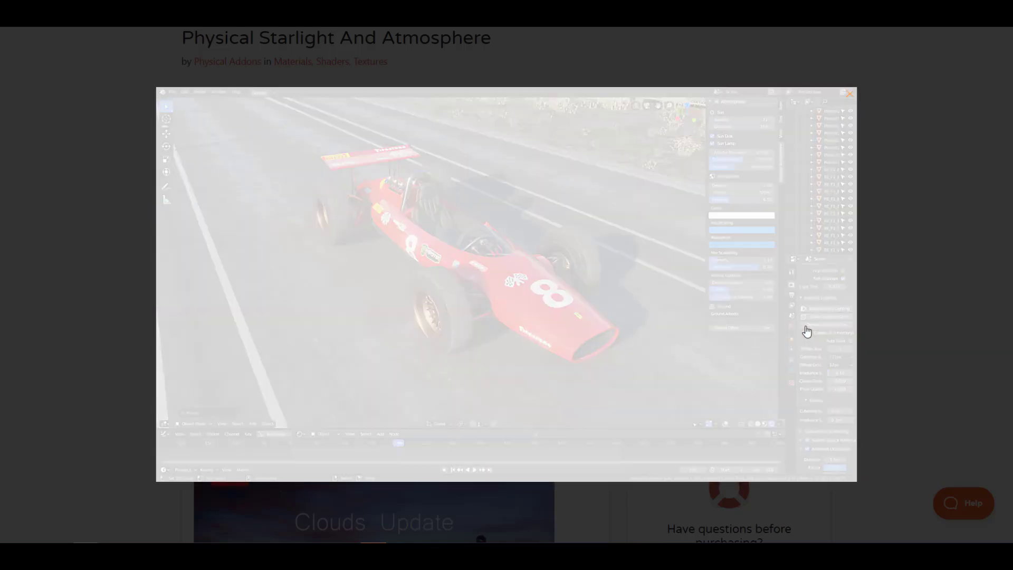
click(807, 331)
click(807, 331)
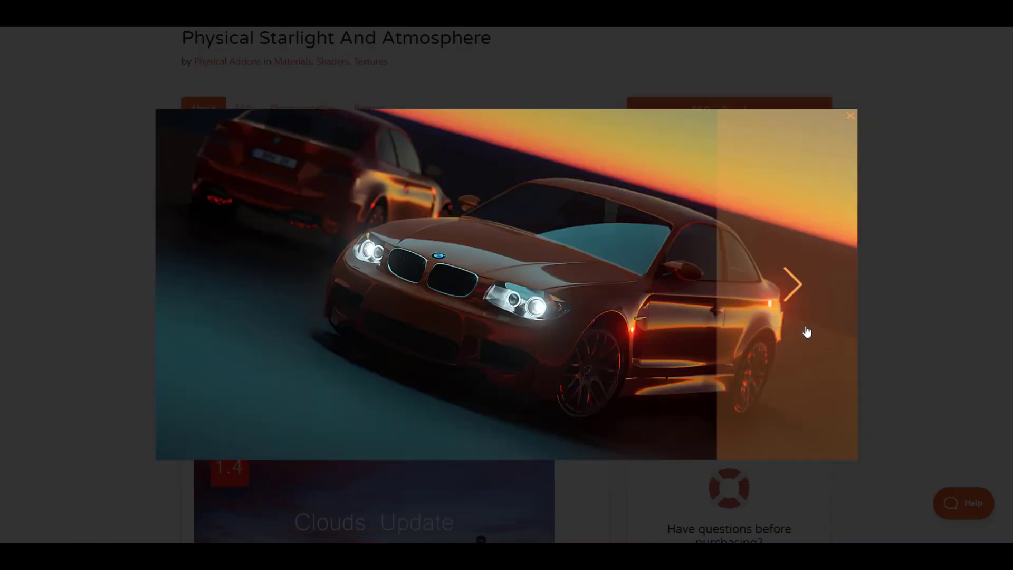
click(806, 331)
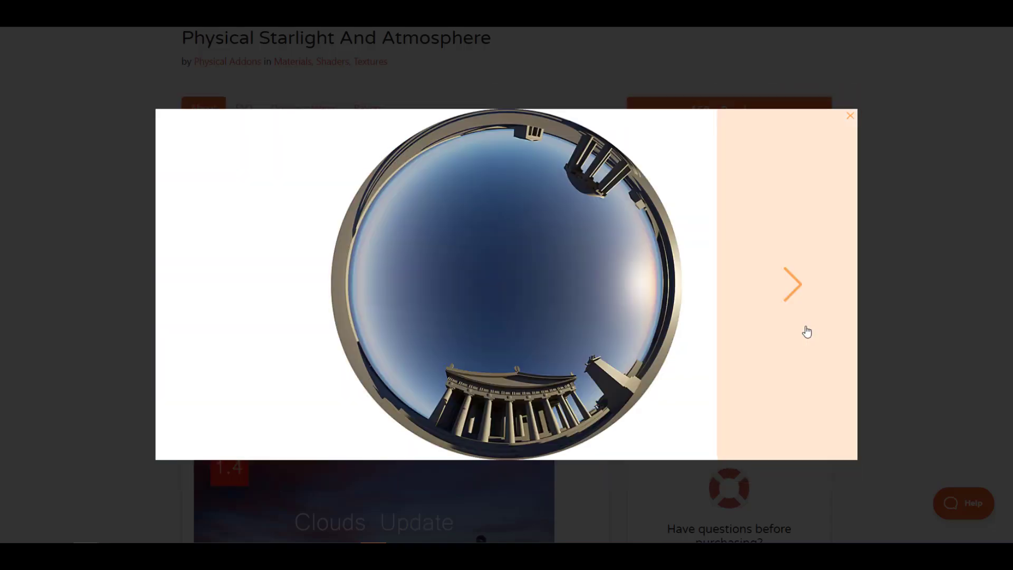
click(806, 332)
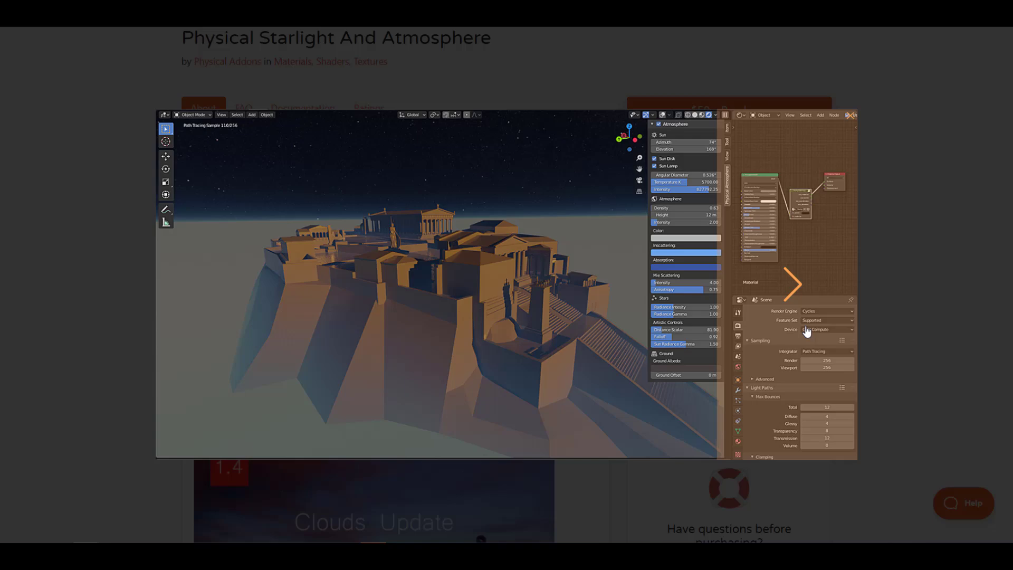
click(807, 331)
click(806, 331)
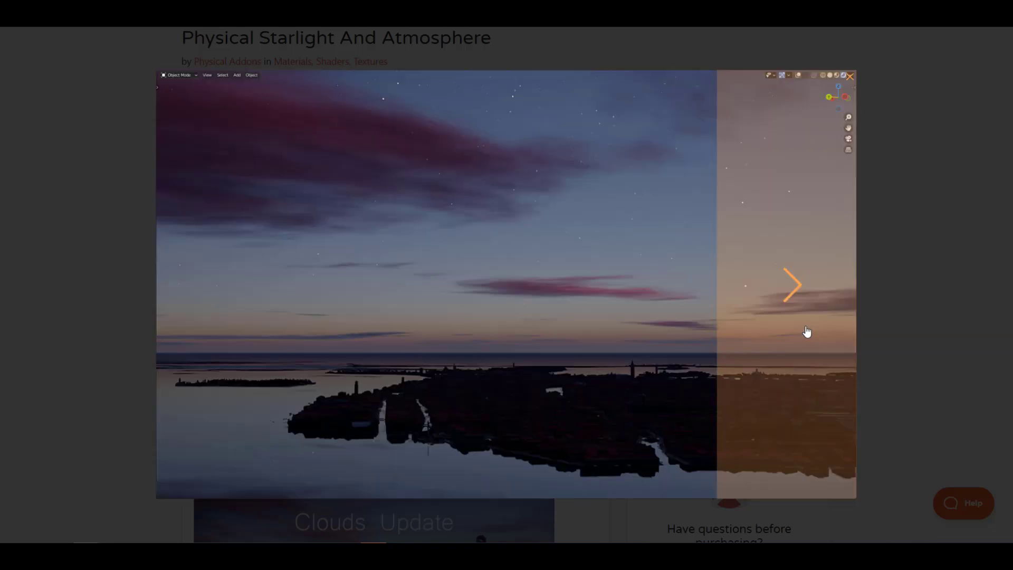
click(807, 331)
click(807, 331)
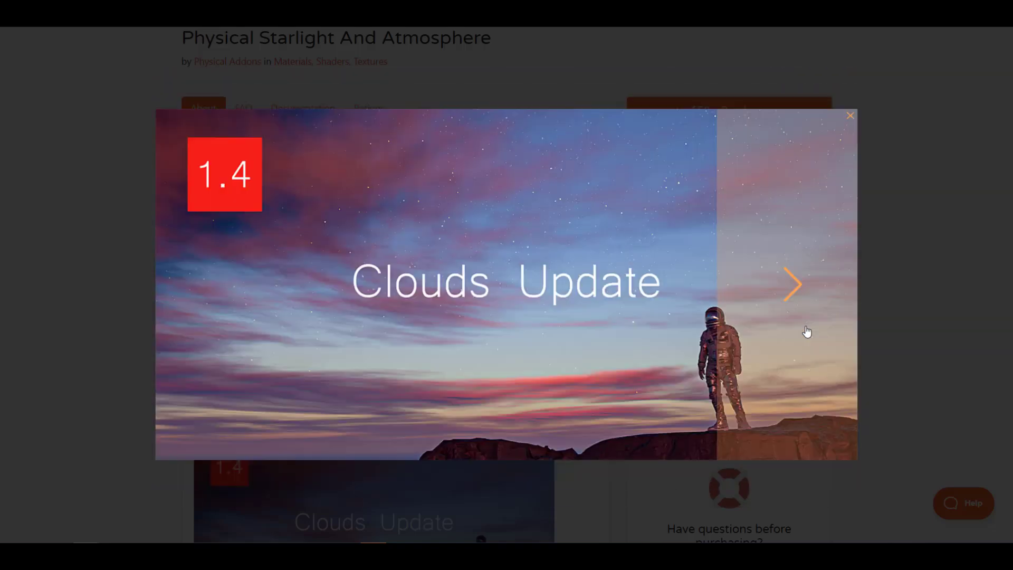
click(127, 241)
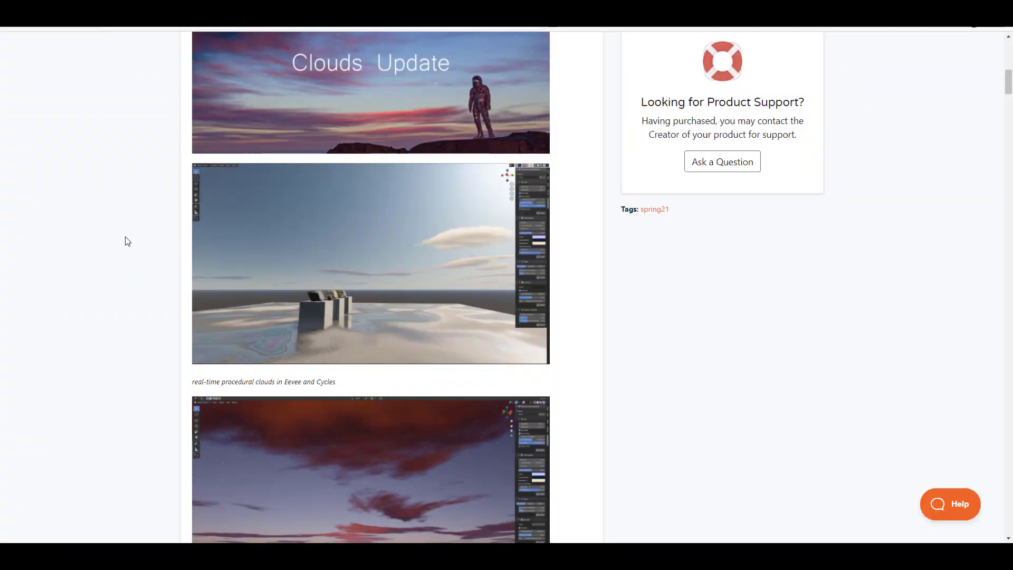
Examine the product page's 1.4 clouds update notes and the description of how the add-on works.
scroll(127, 241, down, 7)
scroll(516, 305, down, 4)
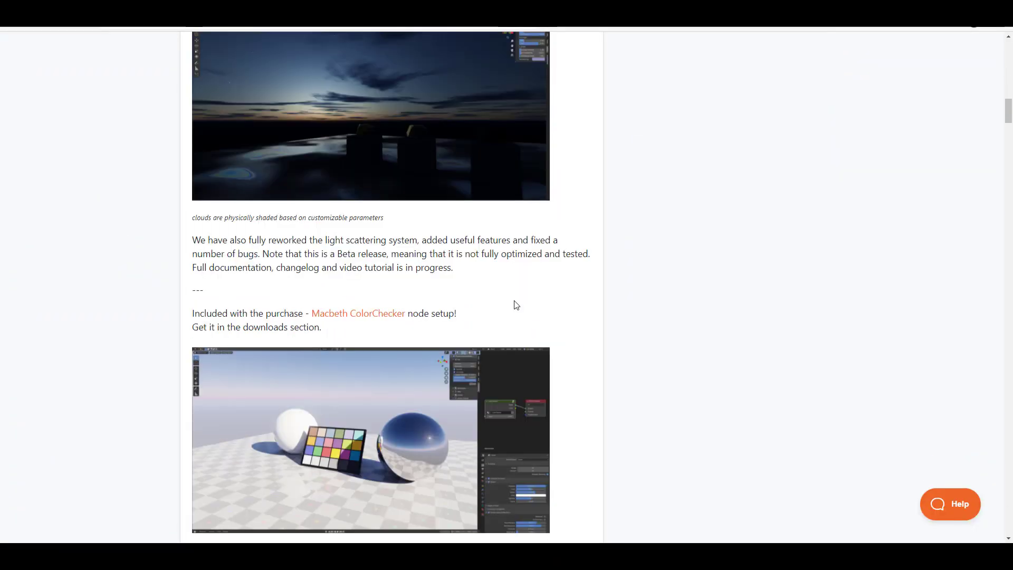
scroll(516, 304, down, 8)
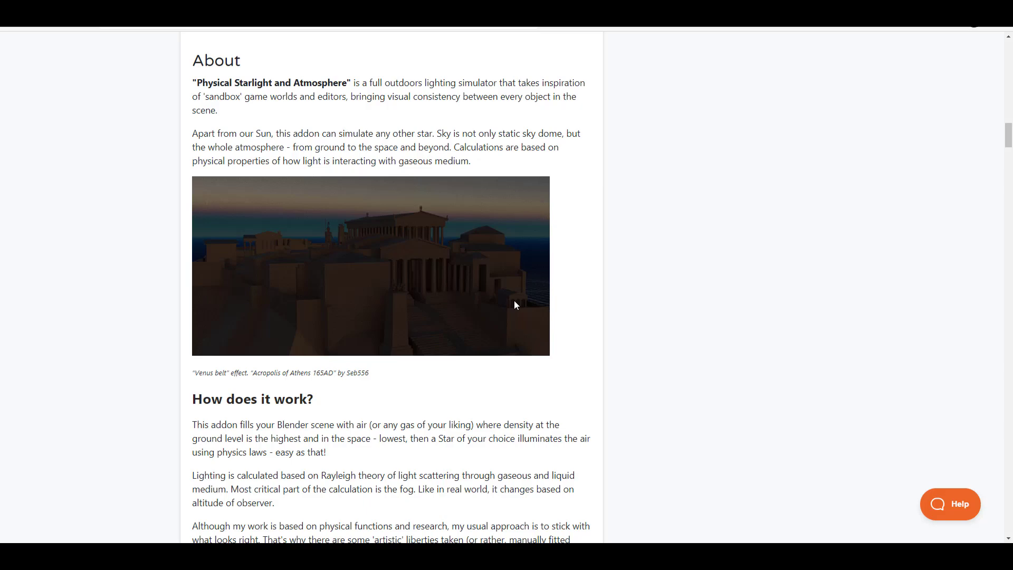
scroll(516, 305, up, 9)
scroll(515, 304, up, 20)
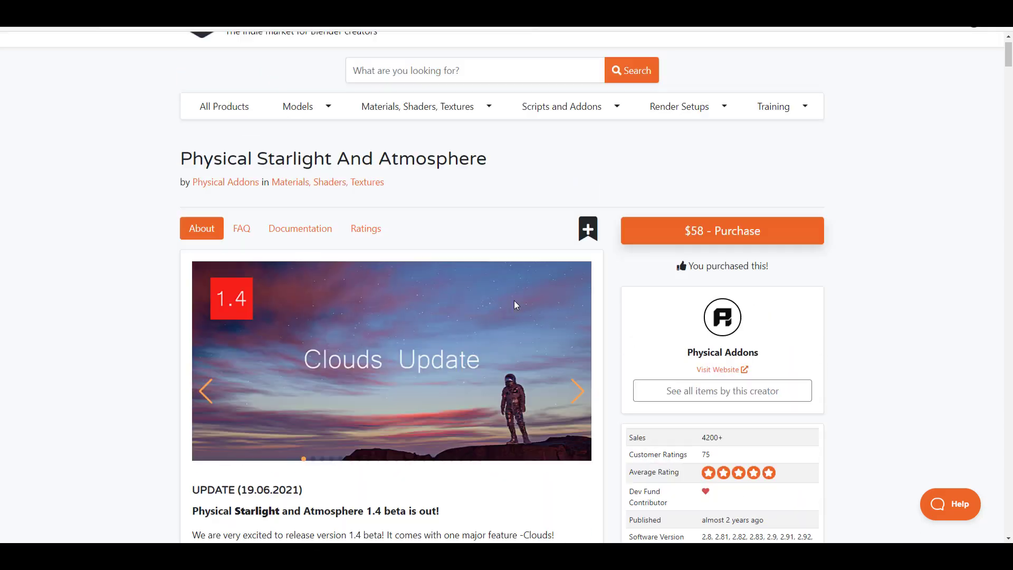
scroll(515, 304, down, 5)
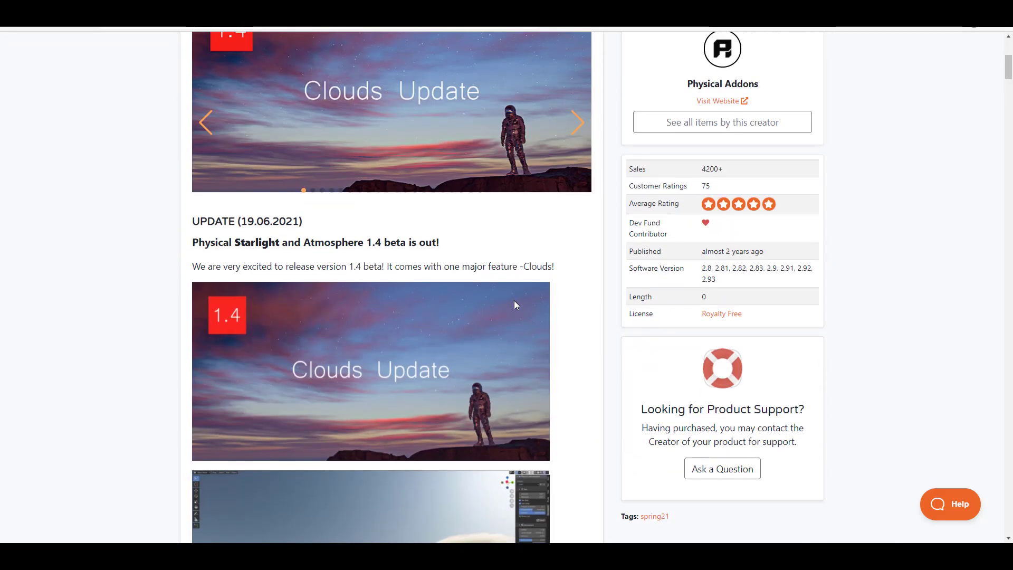
scroll(515, 305, down, 6)
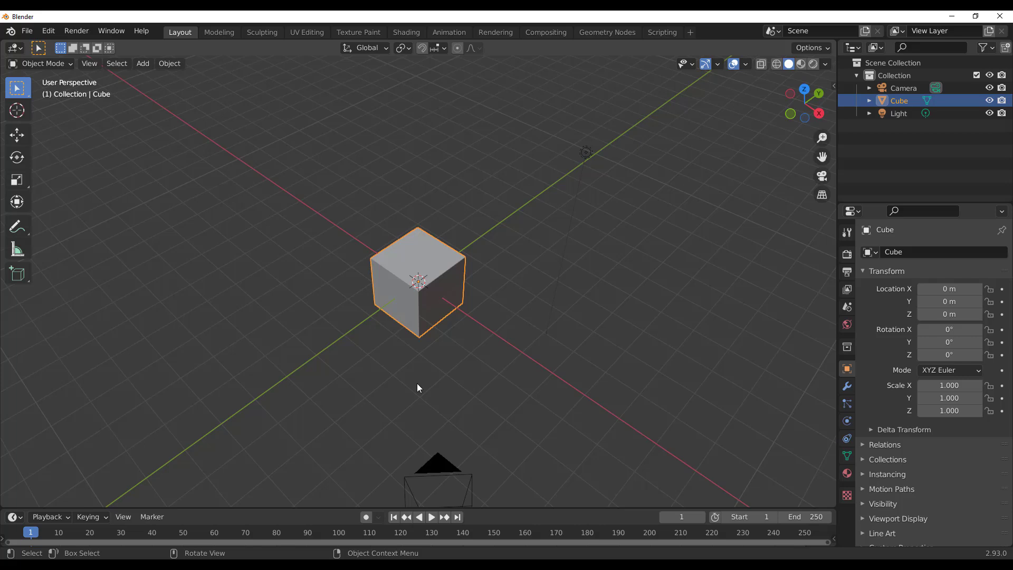
In Blender, enable Physical Atmosphere for the default cube scene and switch the viewport to rendered shading.
click(48, 31)
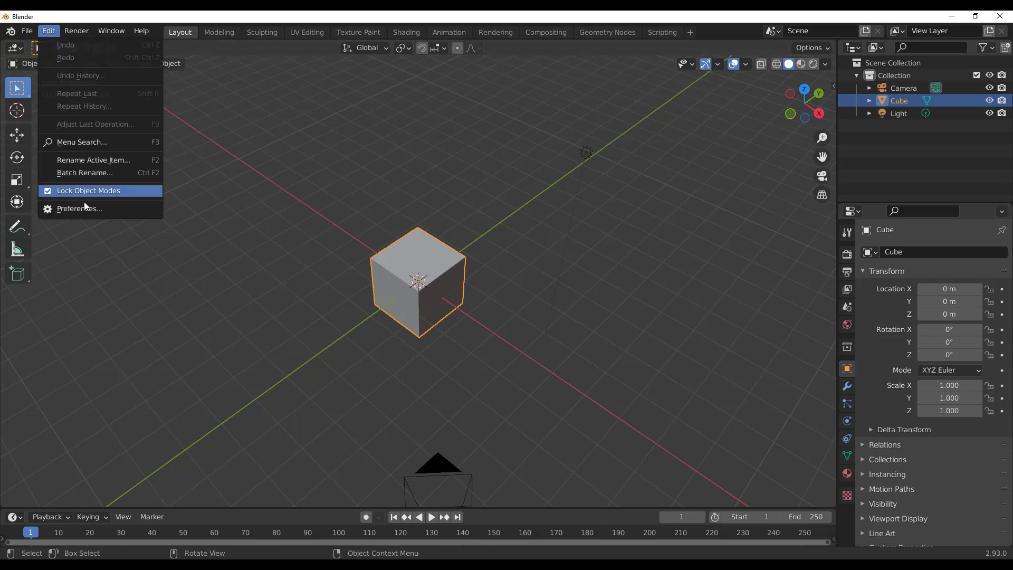
click(384, 192)
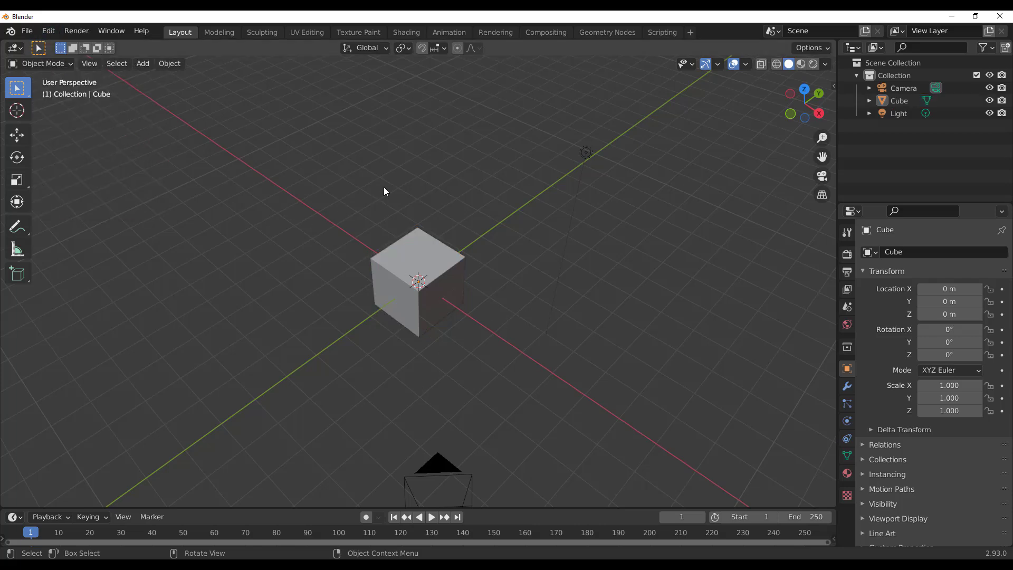
key(n)
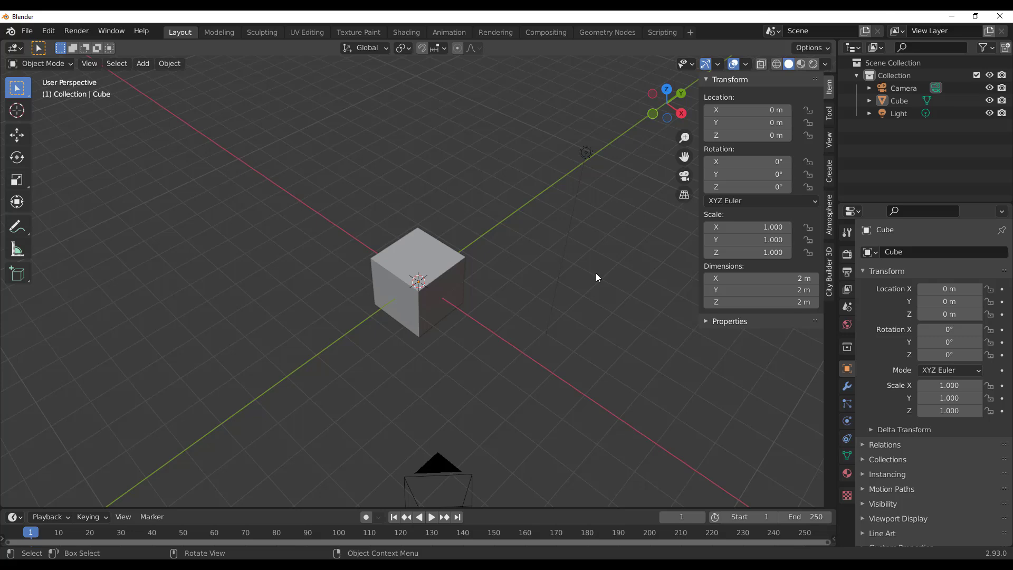
click(830, 214)
middle_drag(466, 280, 437, 311)
scroll(441, 331, up, 2)
click(716, 80)
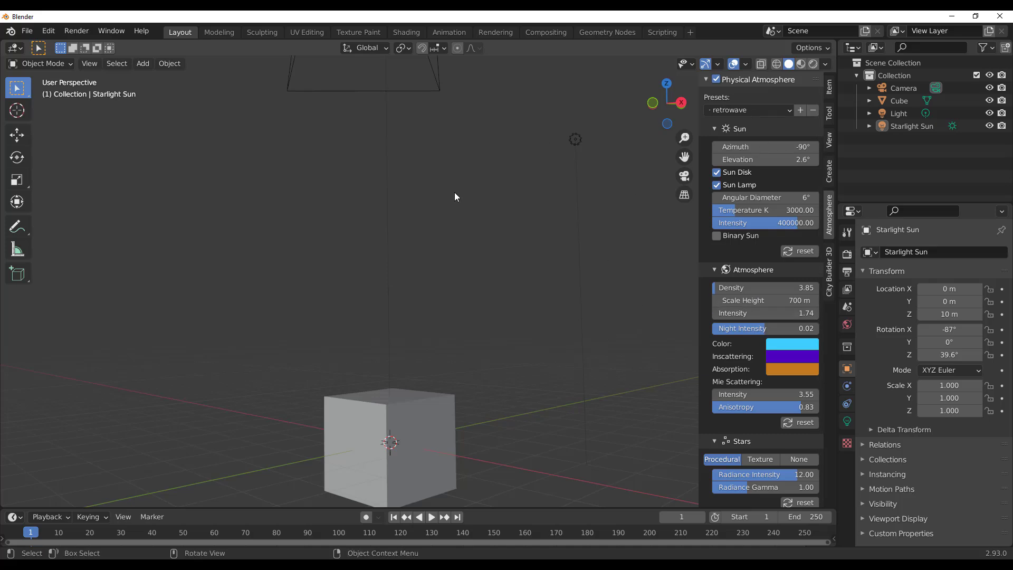
click(812, 65)
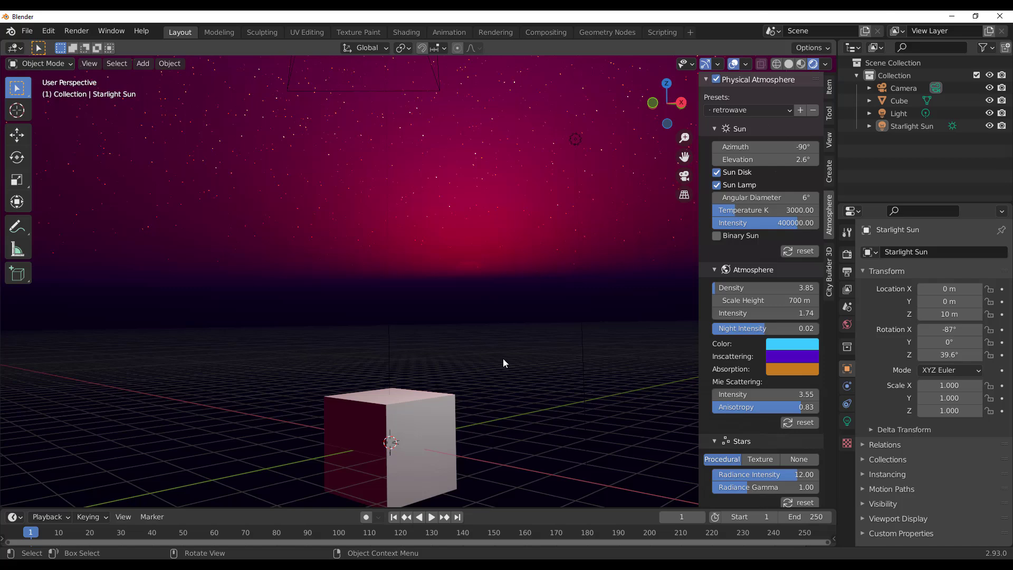
Adjust the atmosphere sun's azimuth to about -90.8° and its elevation to about 172°.
middle_drag(496, 358, 505, 360)
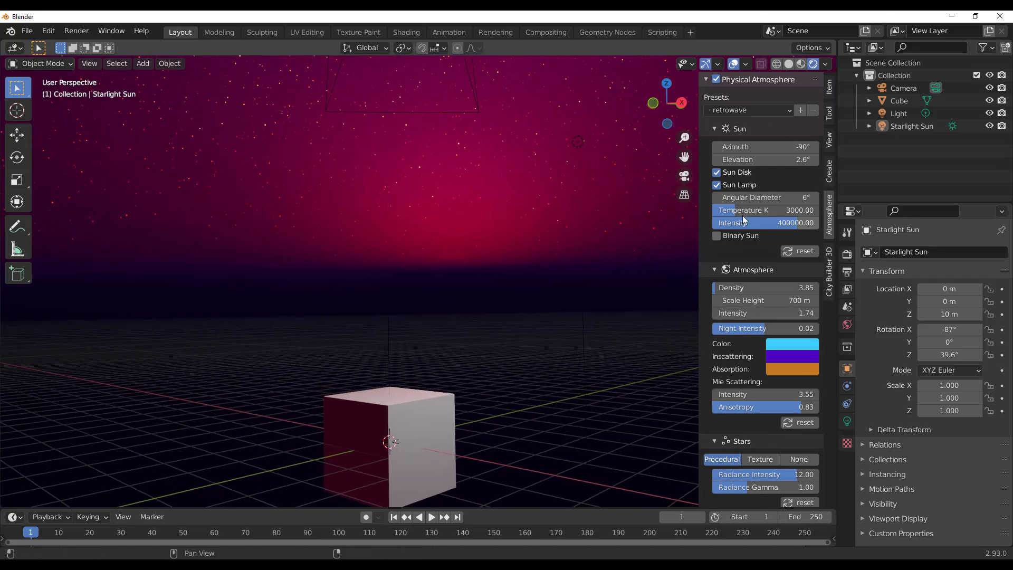
drag(778, 145, 779, 146)
click(779, 146)
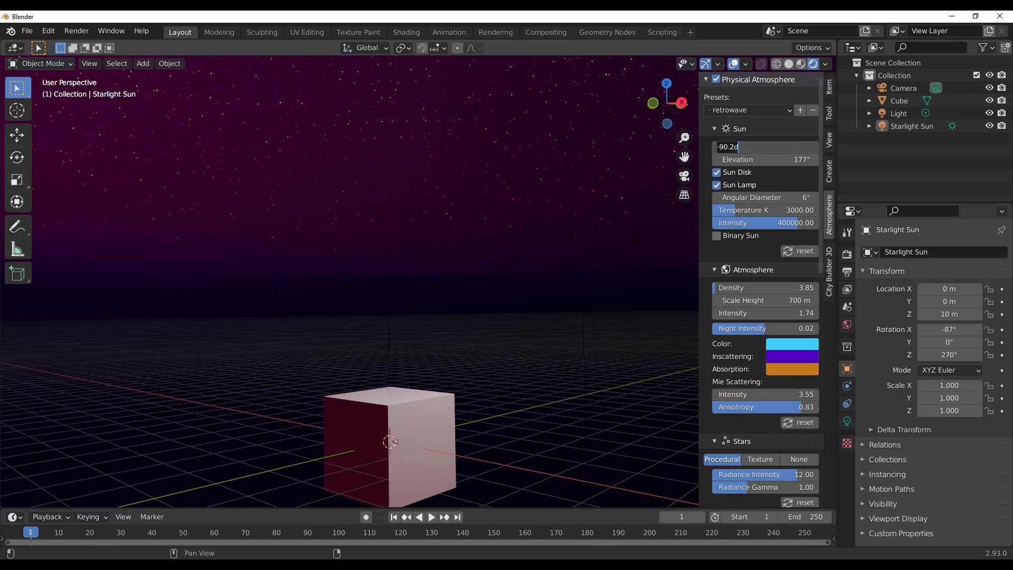
key(Return)
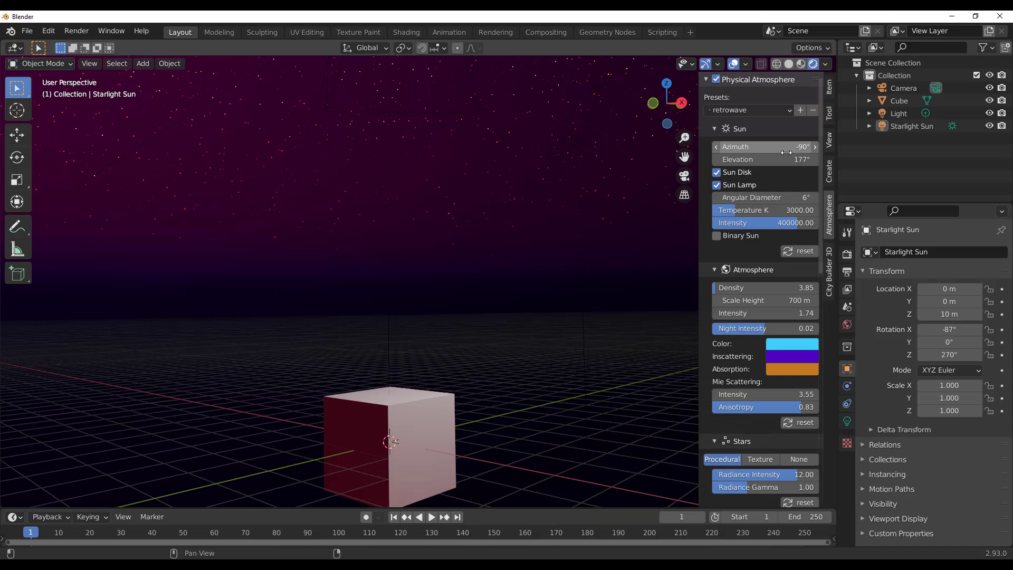
mouse_move(767, 159)
mouse_down()
mouse_move(780, 160)
mouse_move(763, 160)
mouse_up()
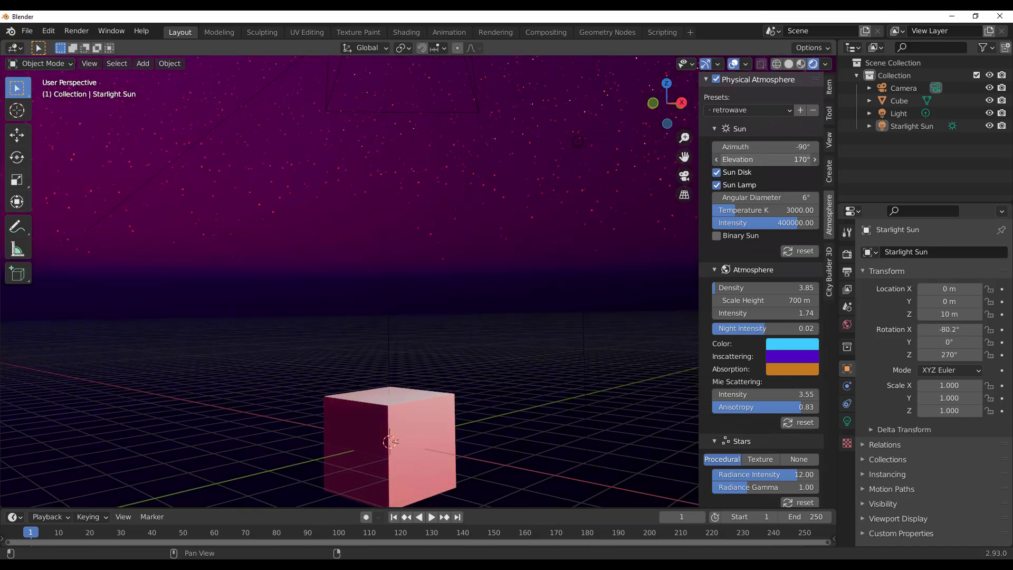
middle_drag(355, 284, 633, 285)
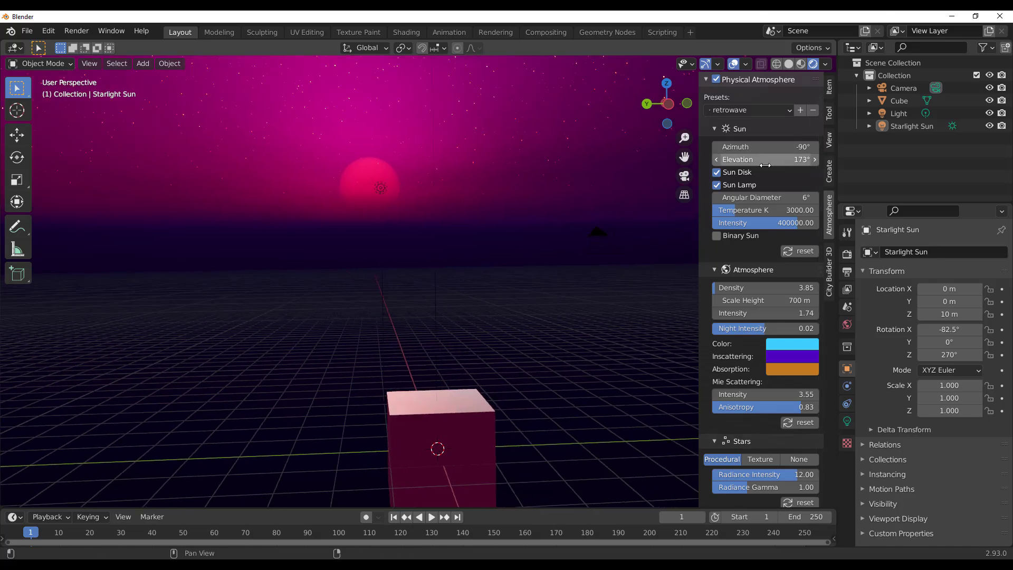
drag(764, 162, 759, 146)
Enable Bloom in the scene's Eevee render settings.
click(848, 256)
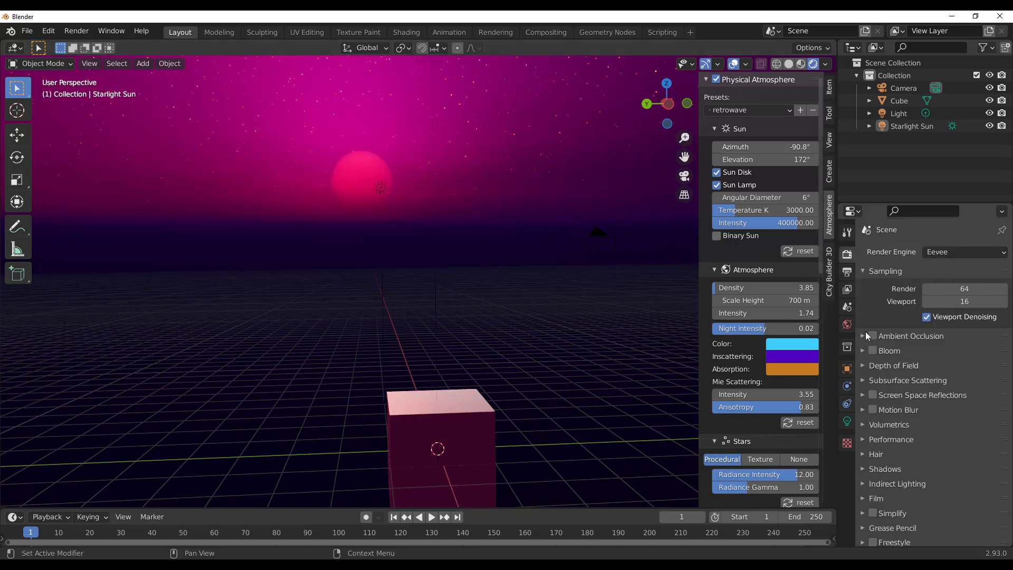
click(874, 350)
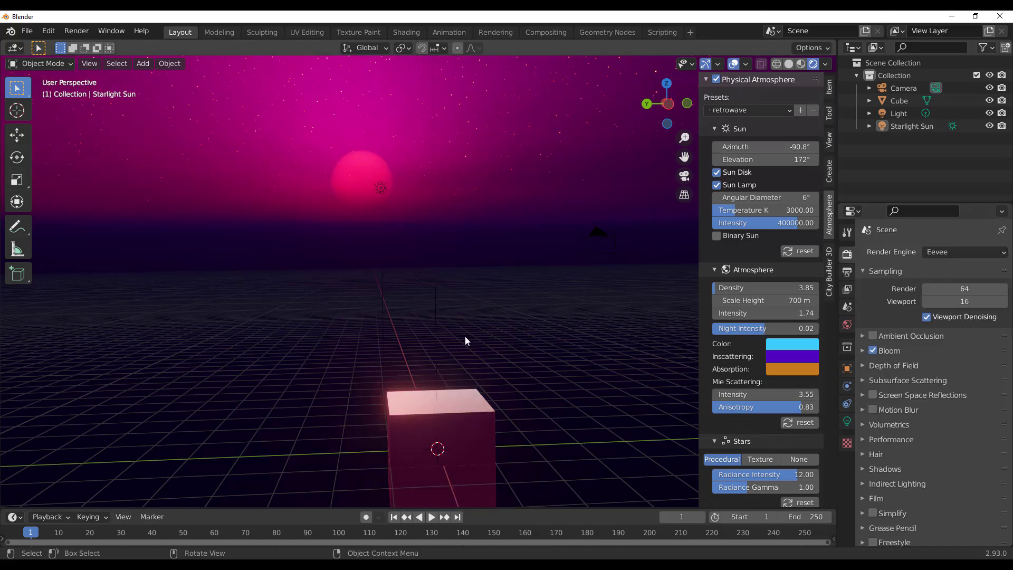
scroll(464, 336, down, 2)
middle_drag(477, 358, 453, 350)
Try the mars and nishita atmosphere presets on the scene.
click(753, 110)
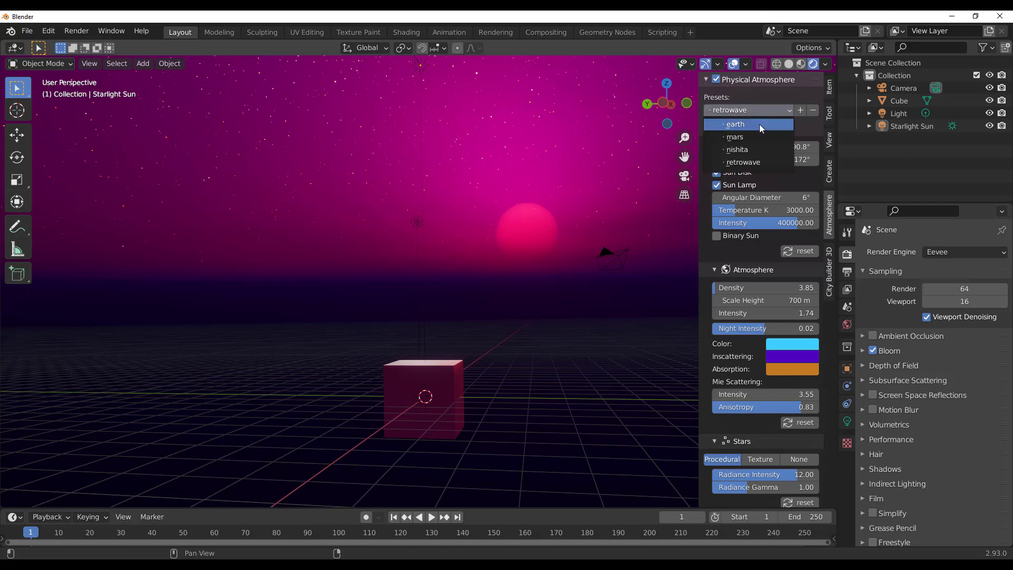
click(746, 138)
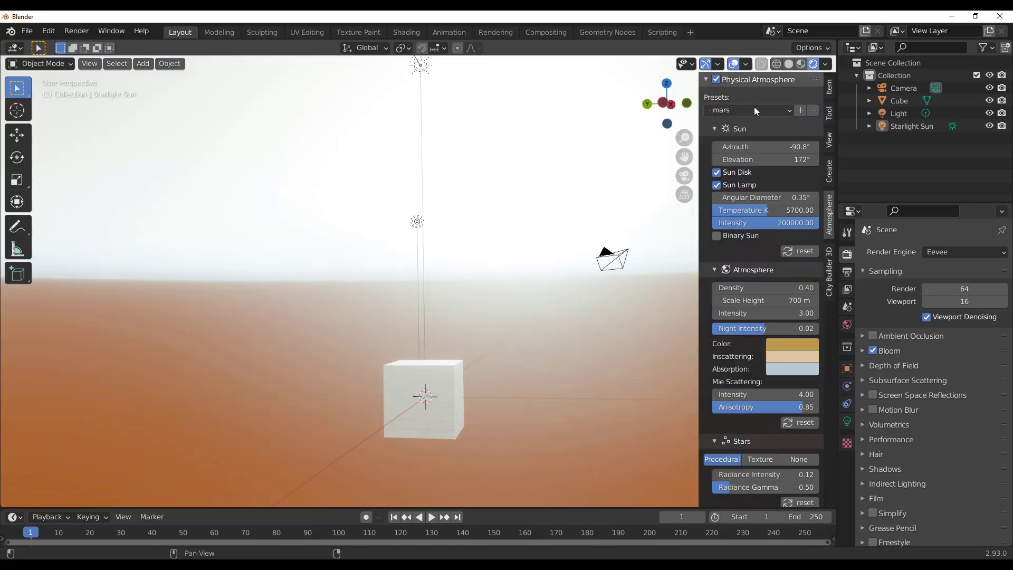
click(754, 109)
click(755, 145)
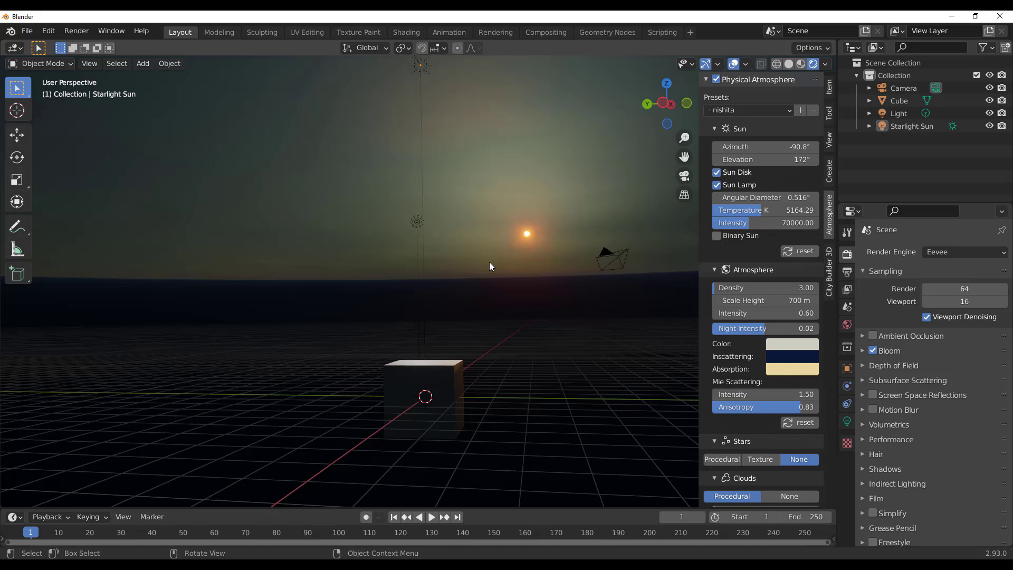
middle_drag(489, 262, 464, 322)
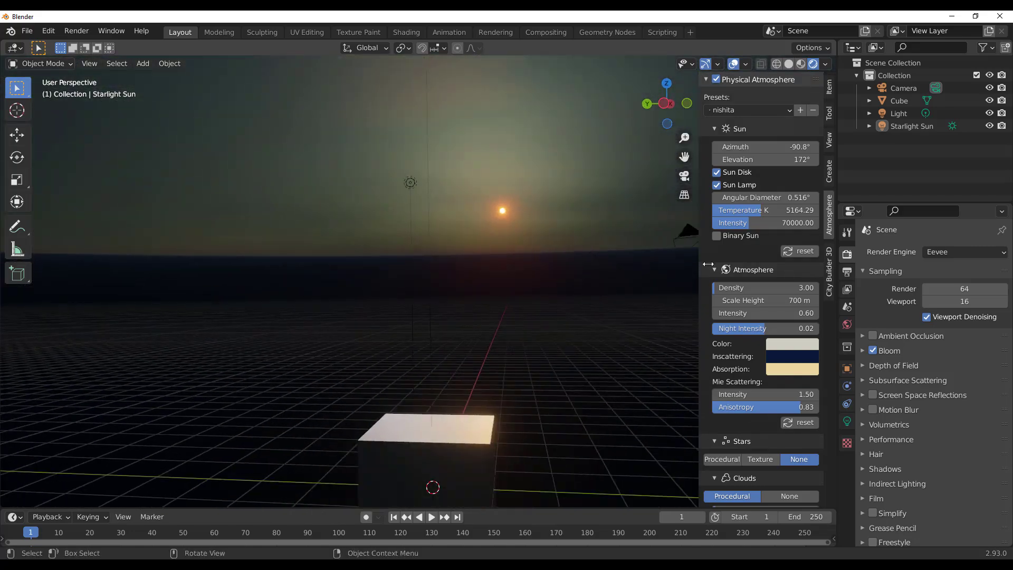
Try the earth atmosphere preset, and apply the nishita preset to the scene instead.
click(739, 110)
click(742, 122)
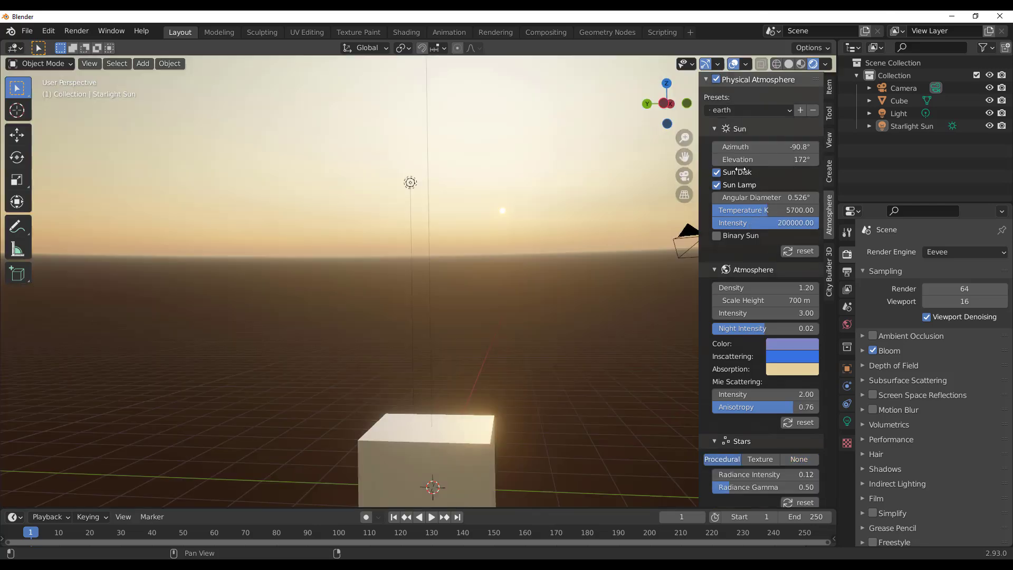
click(748, 109)
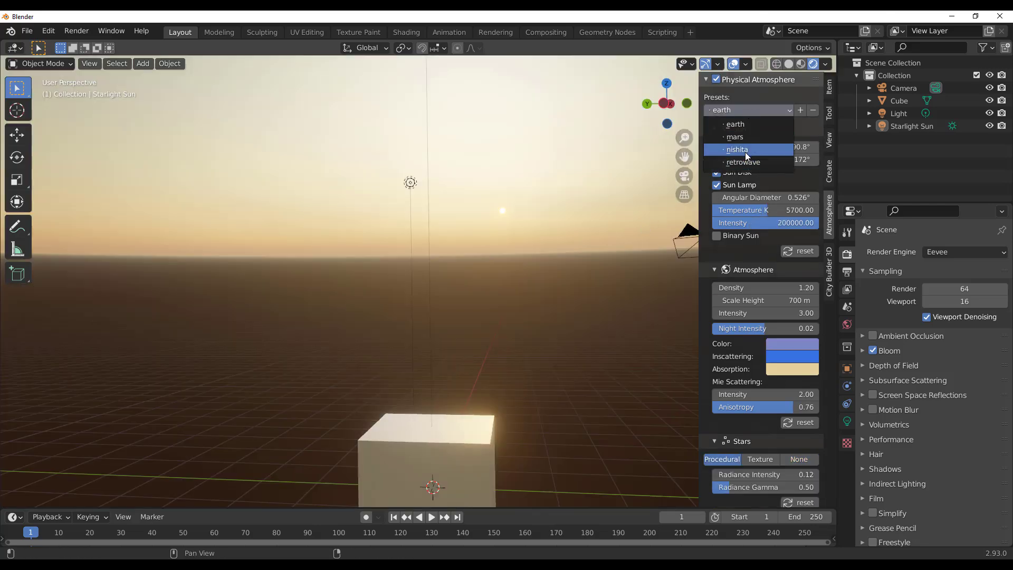
click(747, 152)
Reduce the scale of the procedural clouds to 0.00.
scroll(515, 331, down, 3)
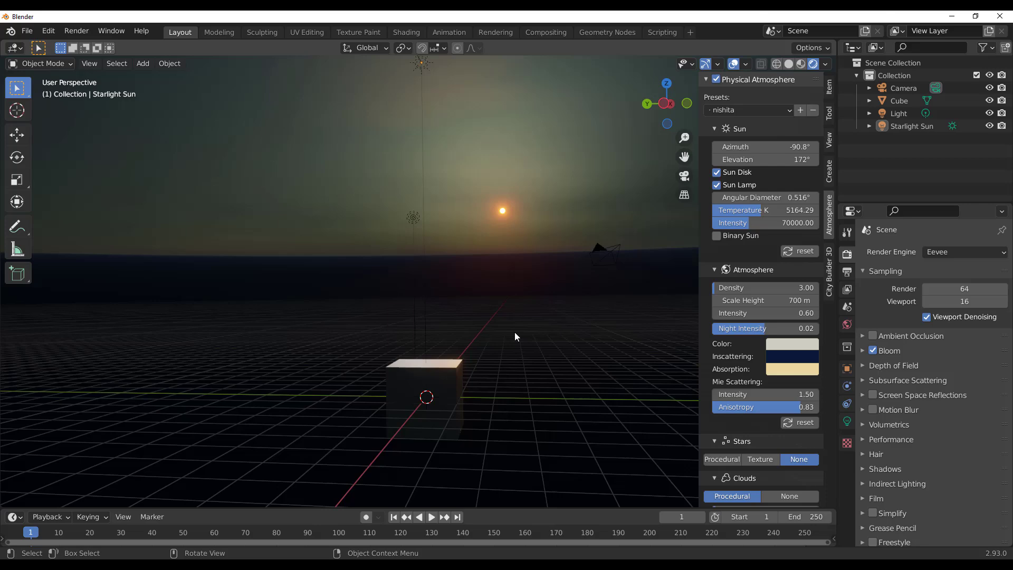
scroll(734, 408, down, 15)
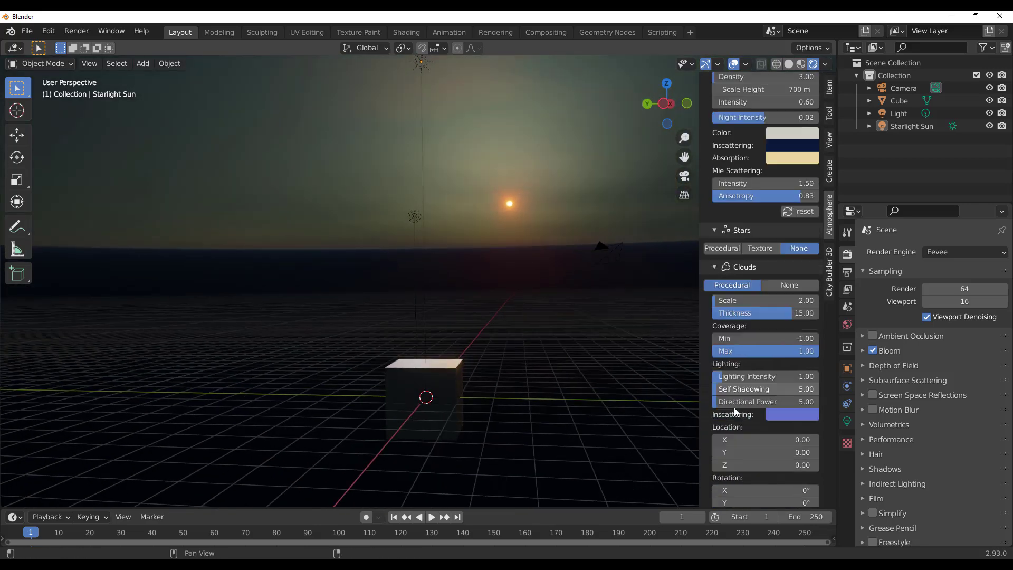
scroll(742, 403, up, 8)
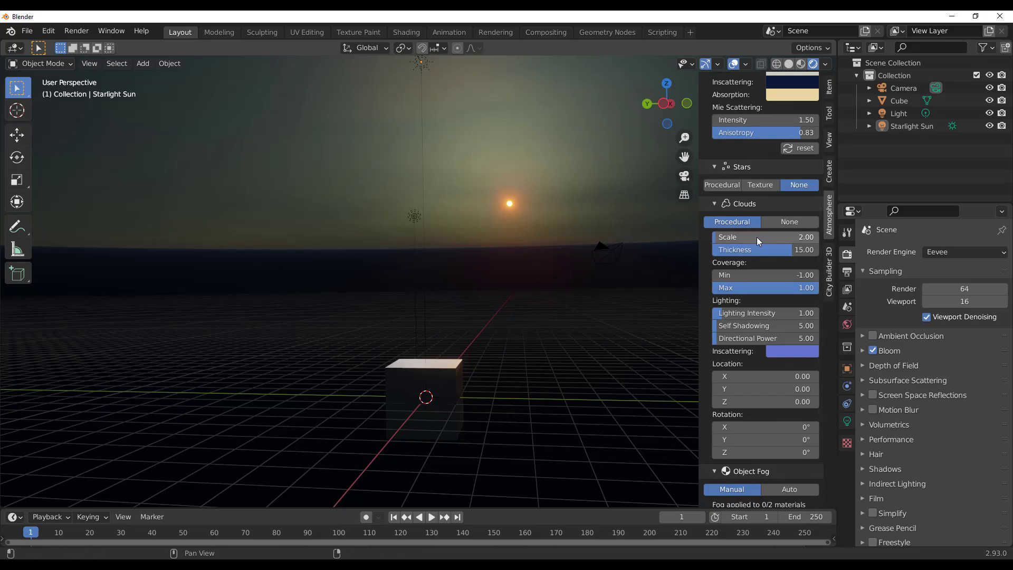
middle_drag(599, 277, 485, 277)
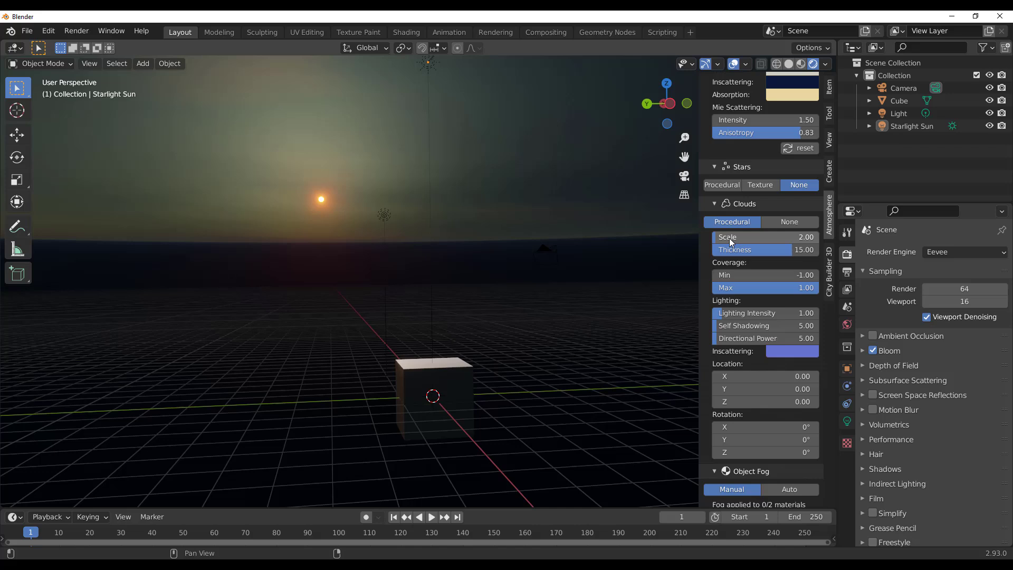
mouse_move(730, 237)
mouse_down()
mouse_move(786, 237)
mouse_move(738, 241)
mouse_up()
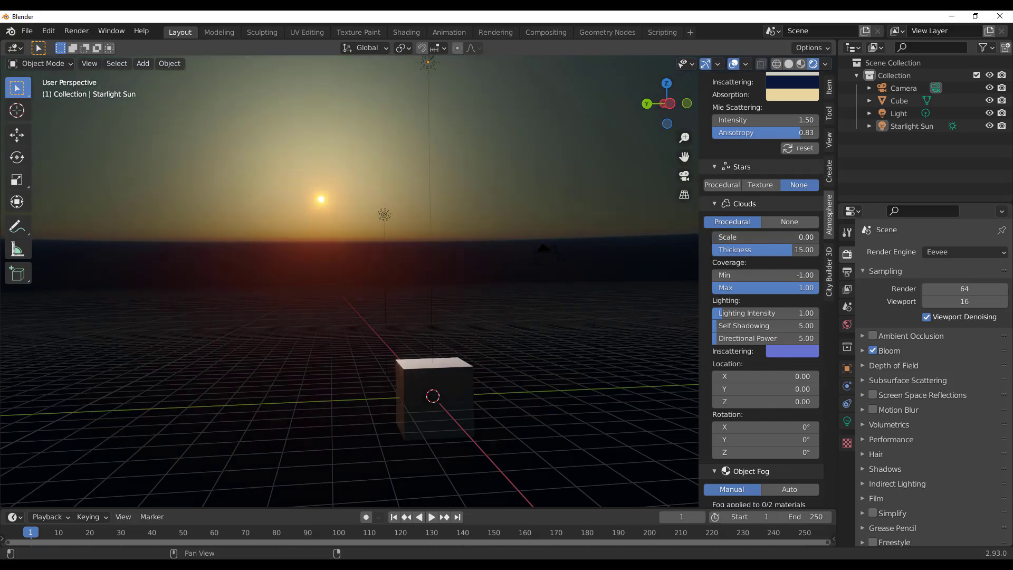
Animate the procedural clouds' scale with keyframes of 0.00 at frame 1 and 13.48 at frame 100.
right_click(721, 239)
click(721, 239)
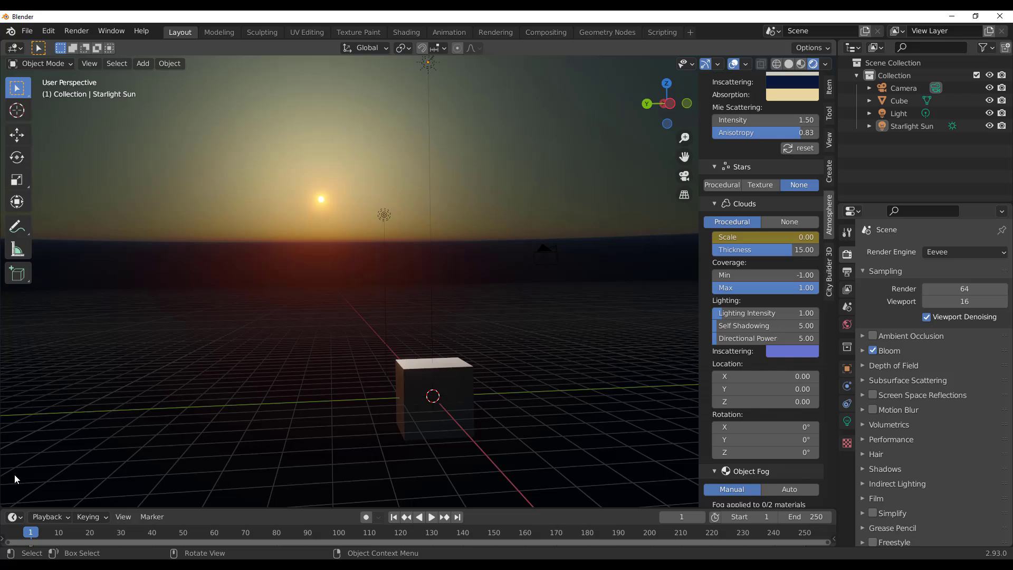
drag(184, 537, 425, 530)
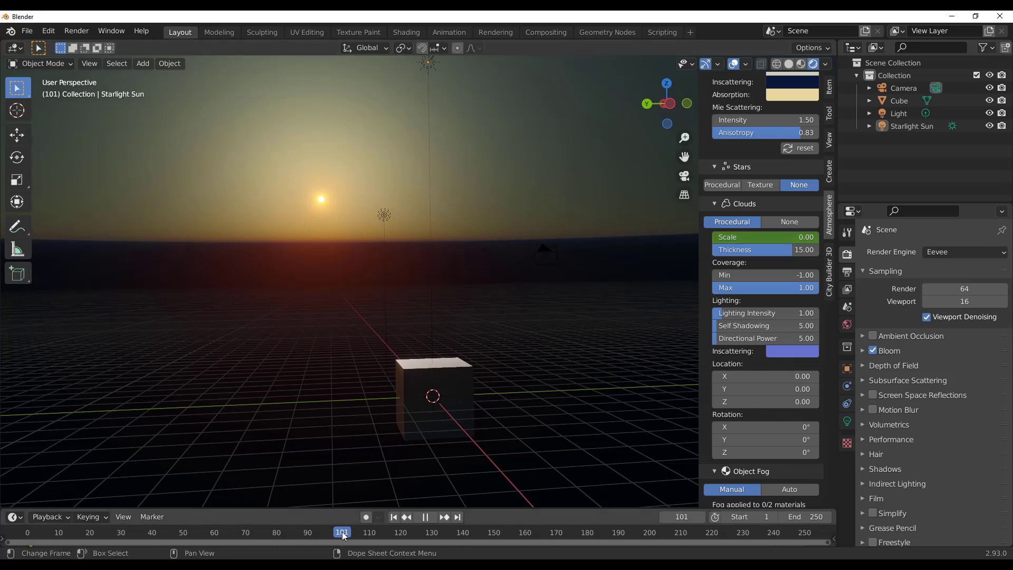
mouse_move(736, 242)
mouse_down()
mouse_move(776, 242)
mouse_move(721, 236)
mouse_move(739, 237)
mouse_up()
drag(812, 242, 816, 242)
right_click(812, 237)
click(807, 236)
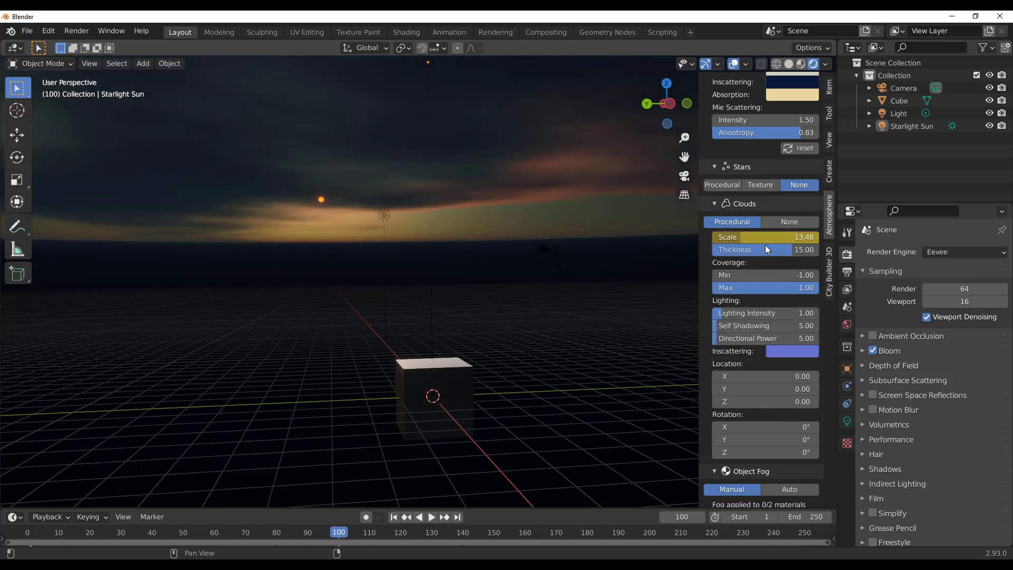
Play the cloud scale animation from frame 1 and pause it at frame 69.
click(393, 517)
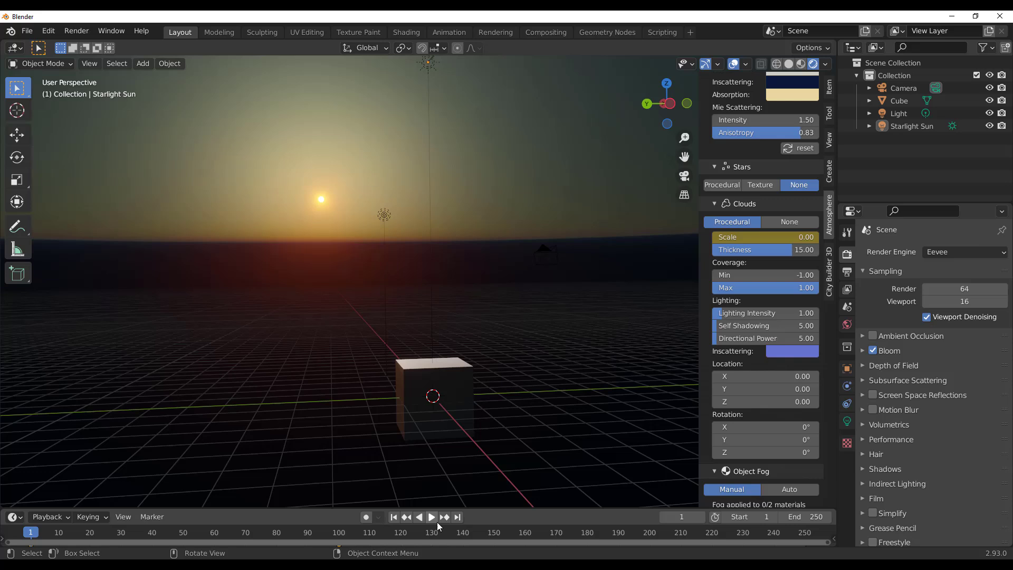
click(431, 517)
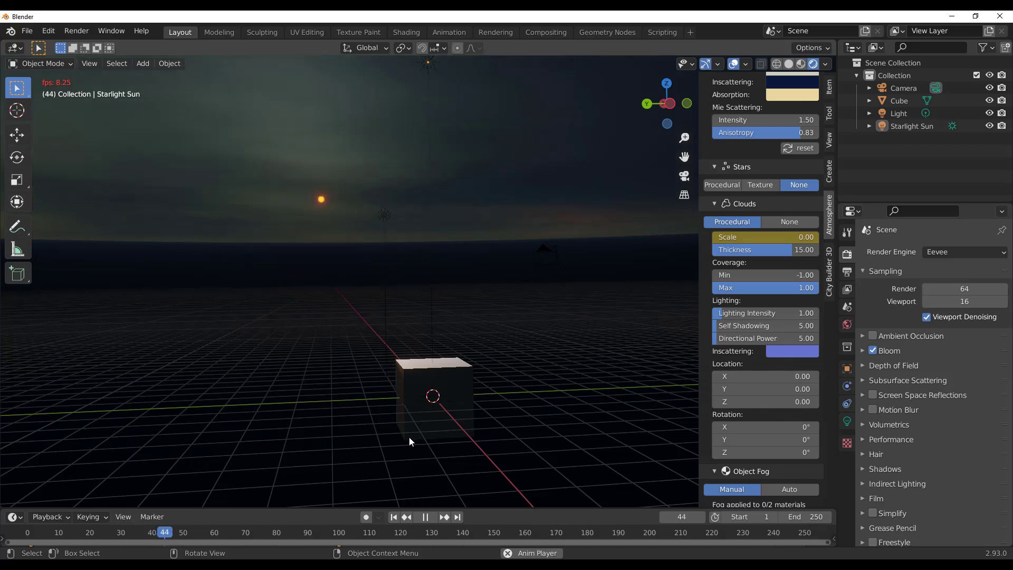
click(425, 517)
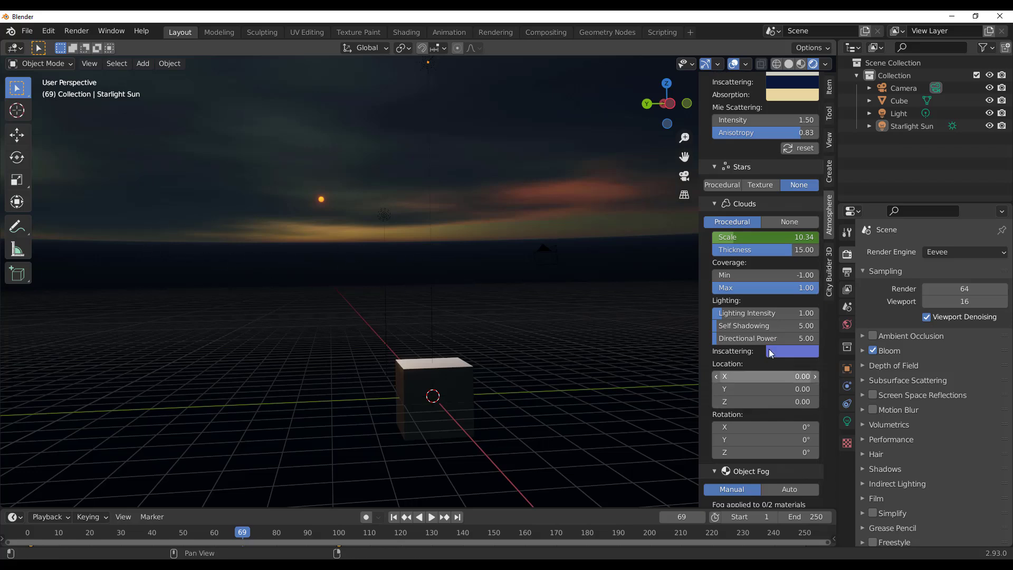
Set the ground's horizon offset to 0.00 and its ground offset to -0.63 m.
scroll(759, 313, down, 8)
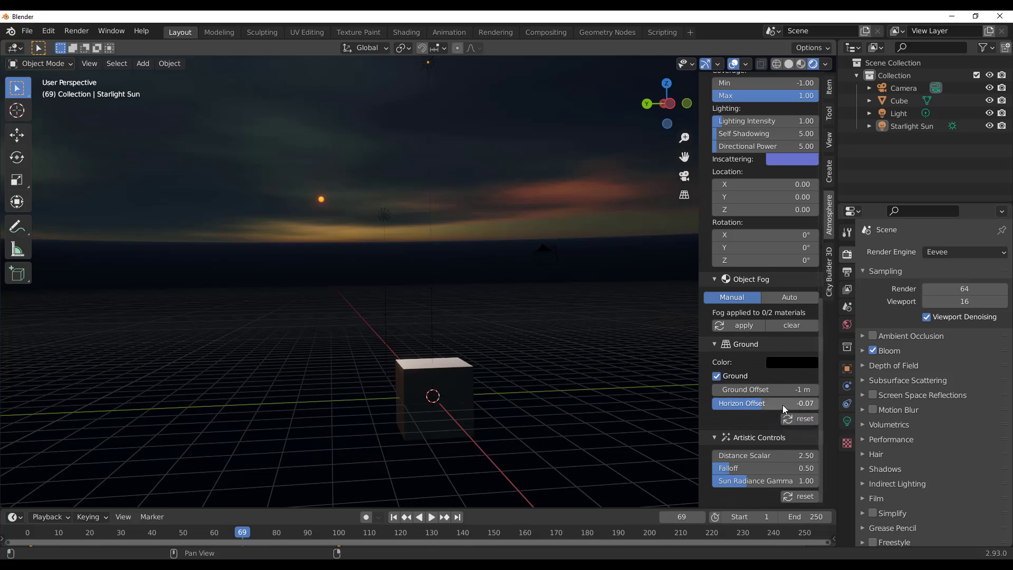
mouse_move(759, 405)
mouse_down()
mouse_move(741, 405)
mouse_move(779, 405)
mouse_move(757, 405)
mouse_up()
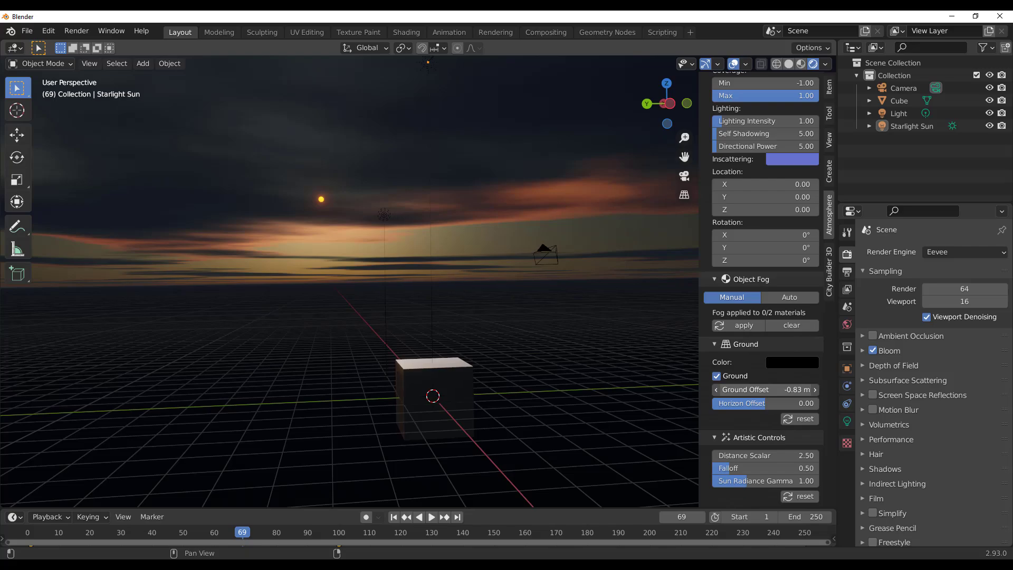
middle_drag(691, 405, 445, 288)
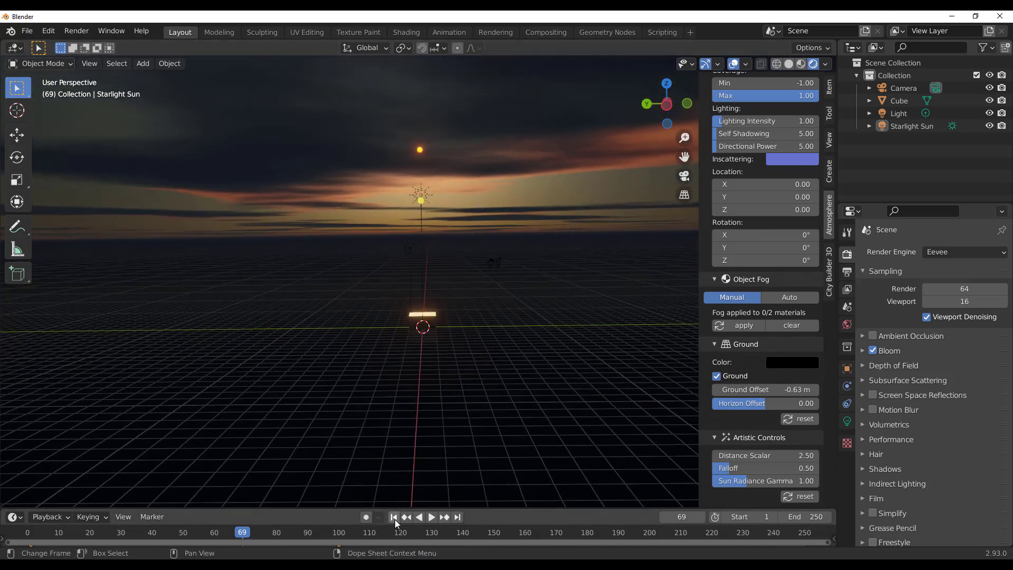
Replay the animation from the first frame with the adjusted horizon and pause at frame 46.
click(394, 519)
click(432, 518)
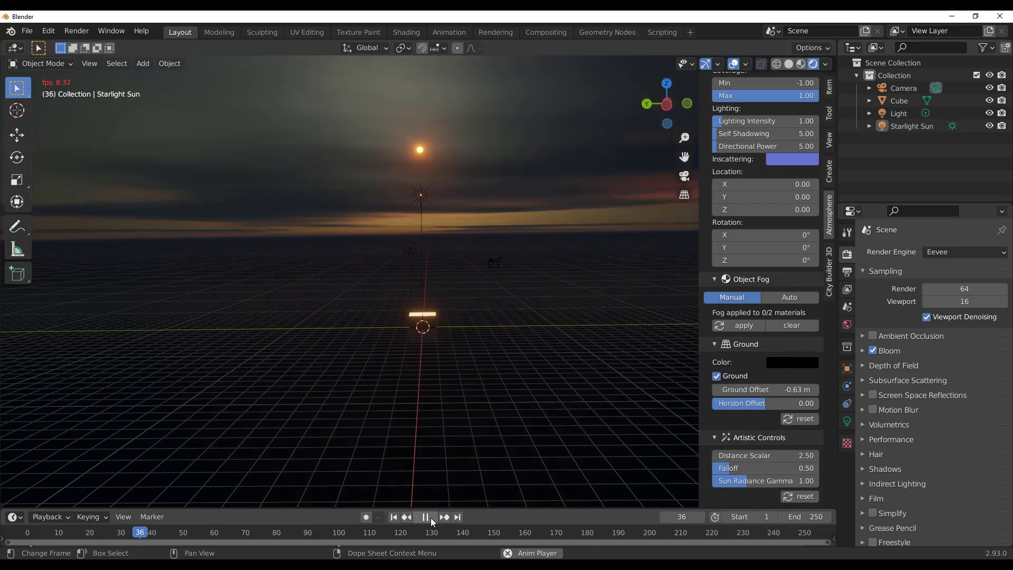
click(425, 518)
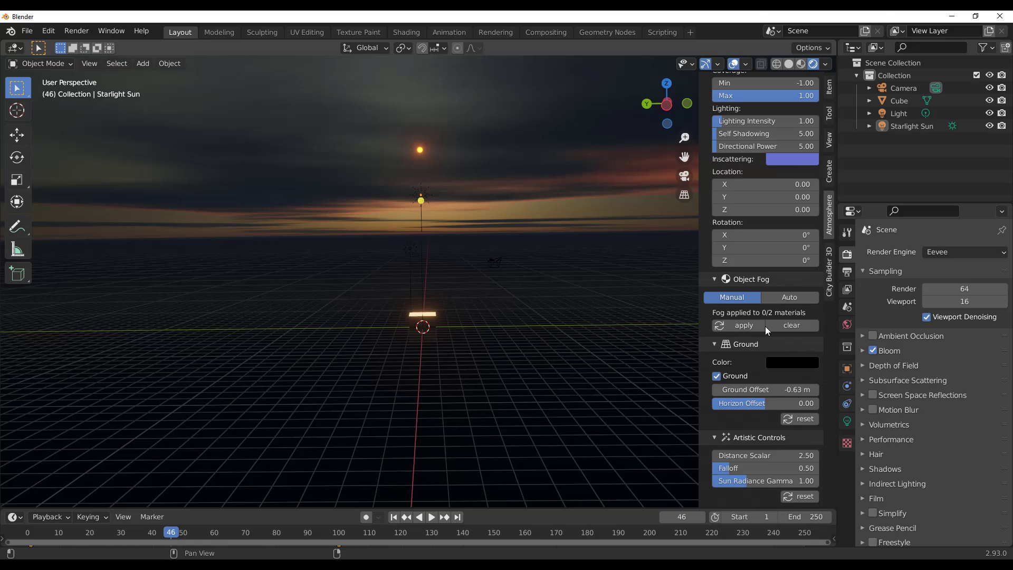
Raise the atmosphere's density to 6.92 and its intensity to 3.05.
scroll(765, 326, up, 4)
scroll(765, 326, up, 4)
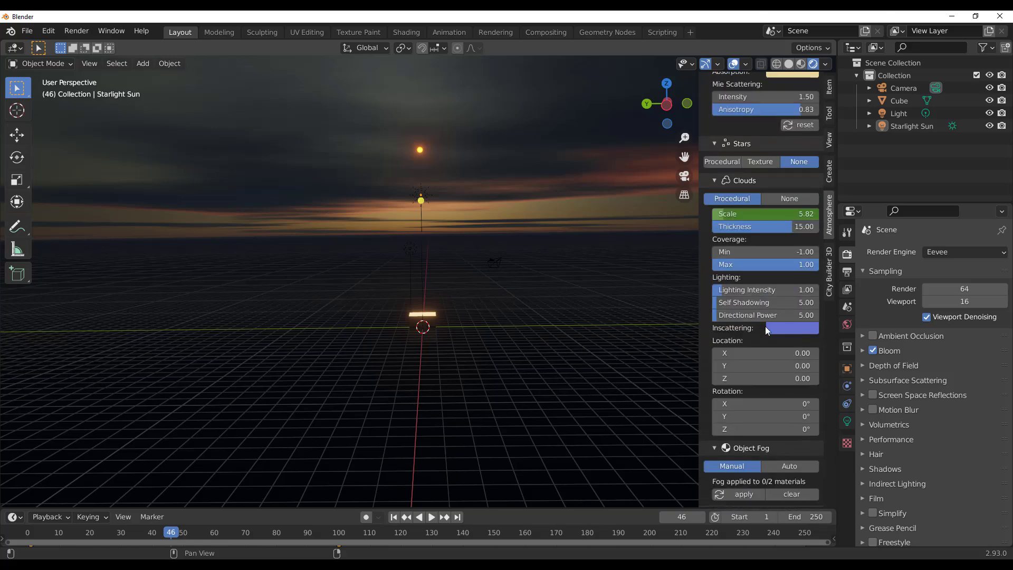
scroll(766, 327, up, 3)
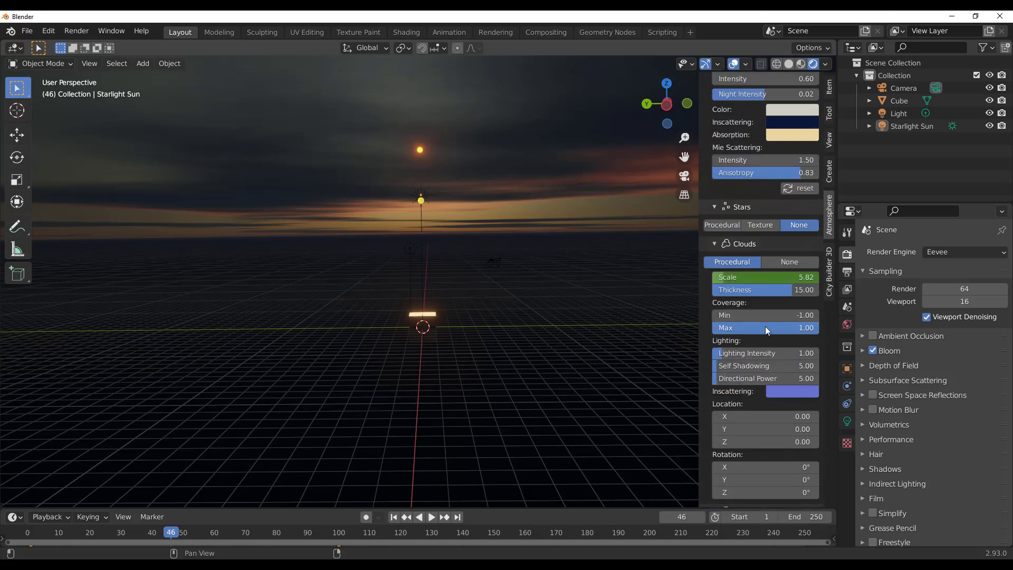
scroll(766, 329, up, 7)
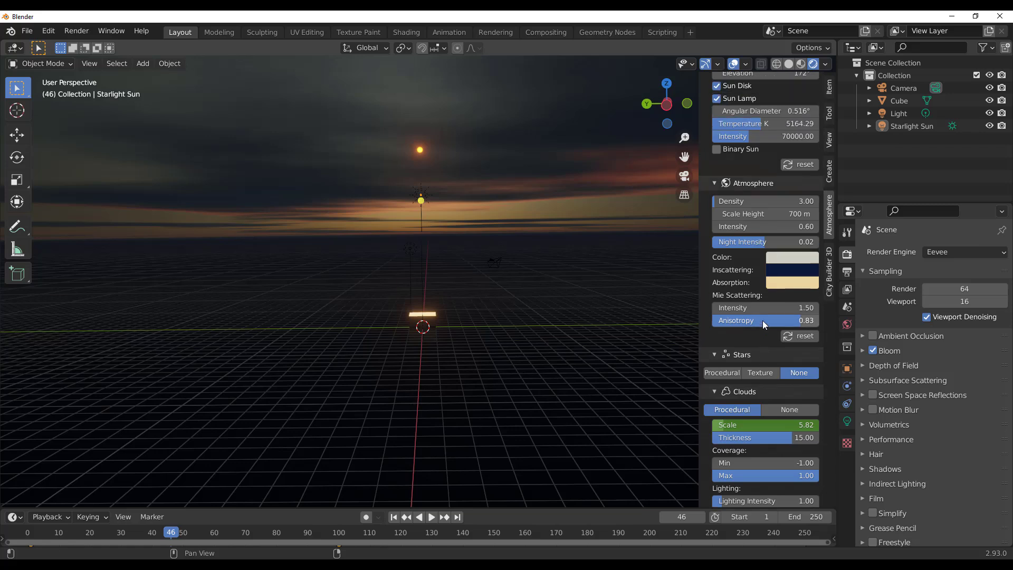
scroll(732, 288, up, 2)
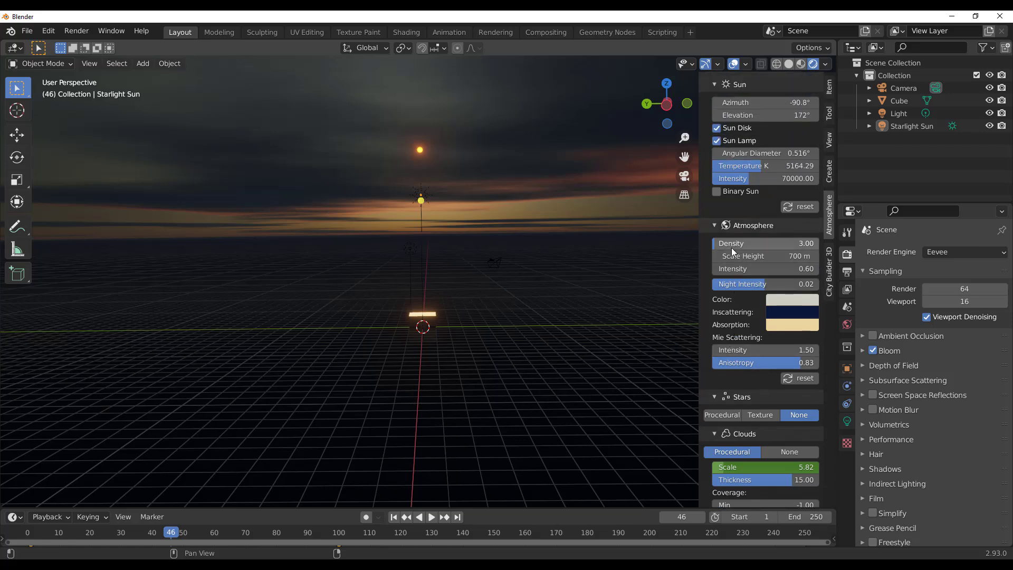
drag(733, 243, 768, 269)
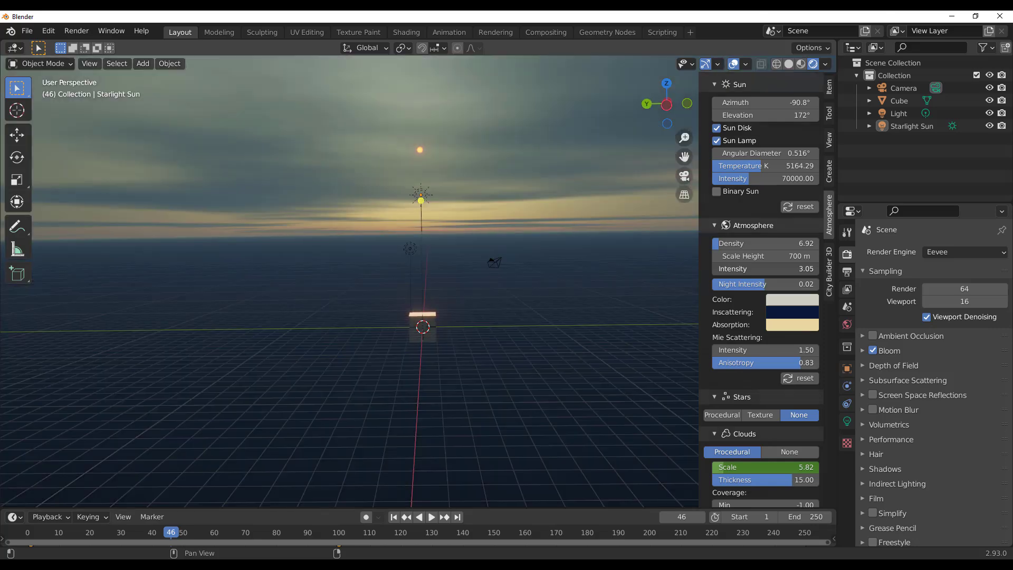
Increase the sun's angular diameter to 2.23° and its intensity to 108216.19.
scroll(727, 271, up, 2)
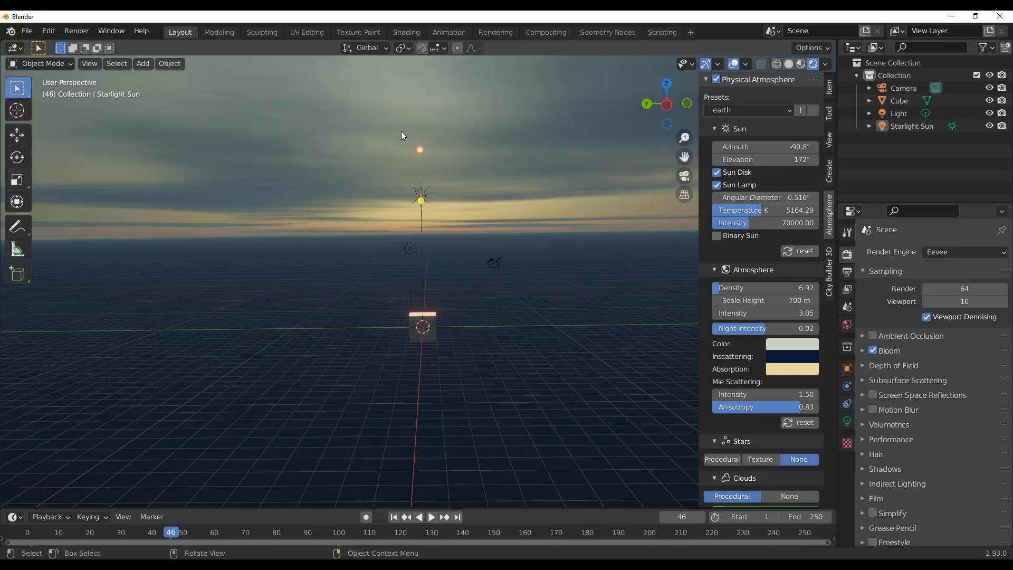
drag(760, 197, 769, 197)
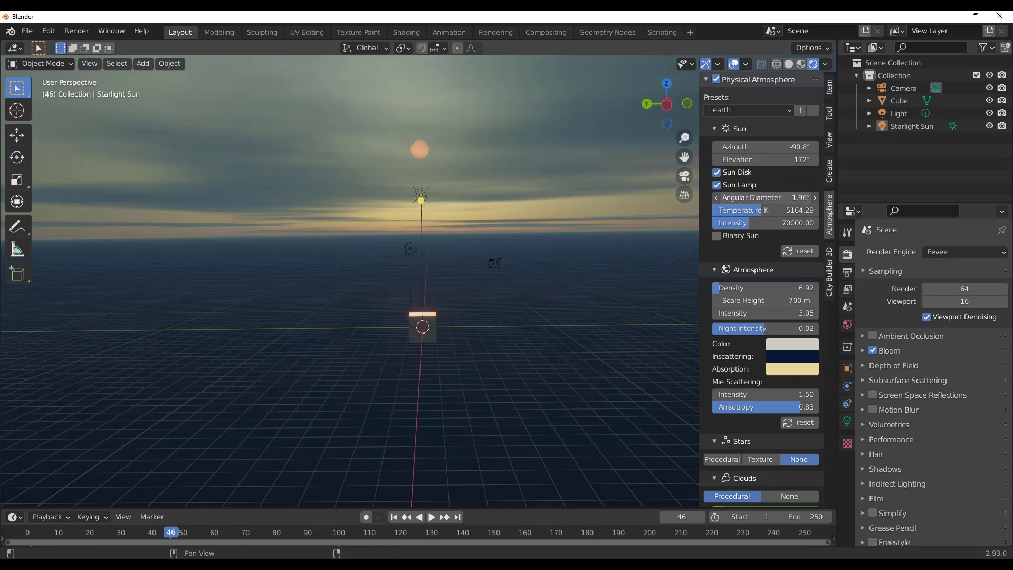
drag(769, 197, 745, 225)
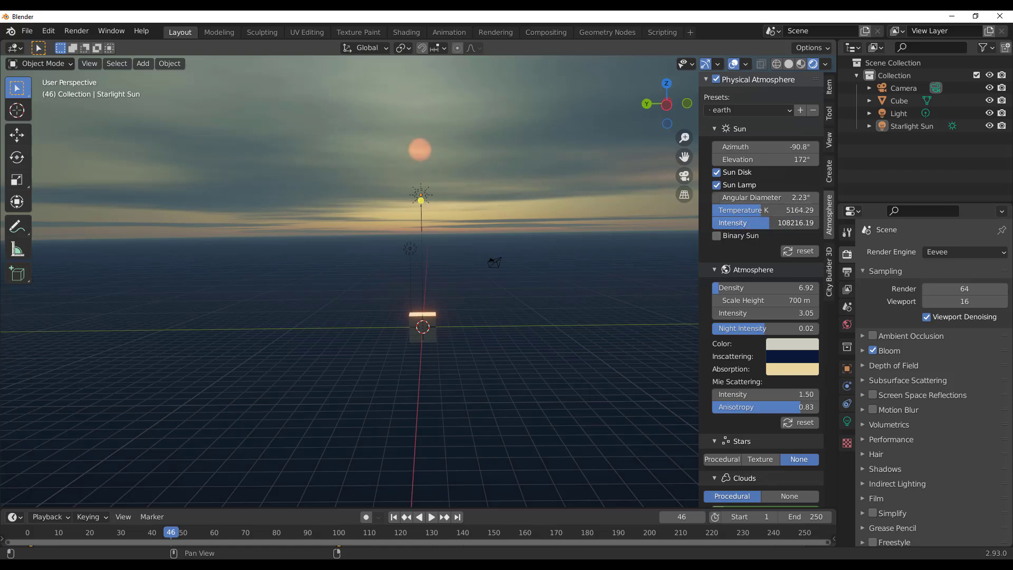
Enable Ambient Occlusion in the Eevee render settings and examine the cube against the sky.
click(873, 336)
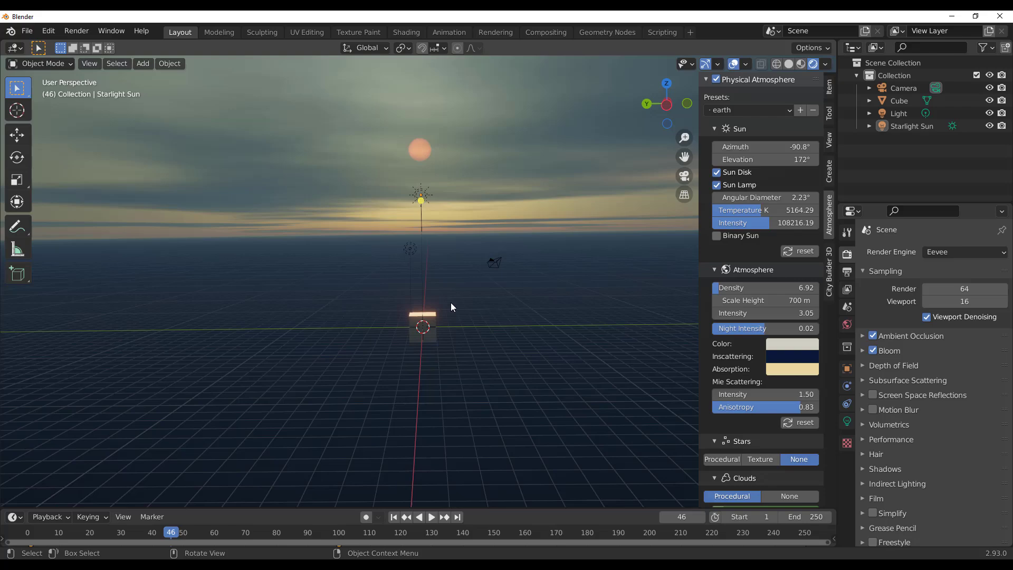
middle_drag(450, 302, 433, 315)
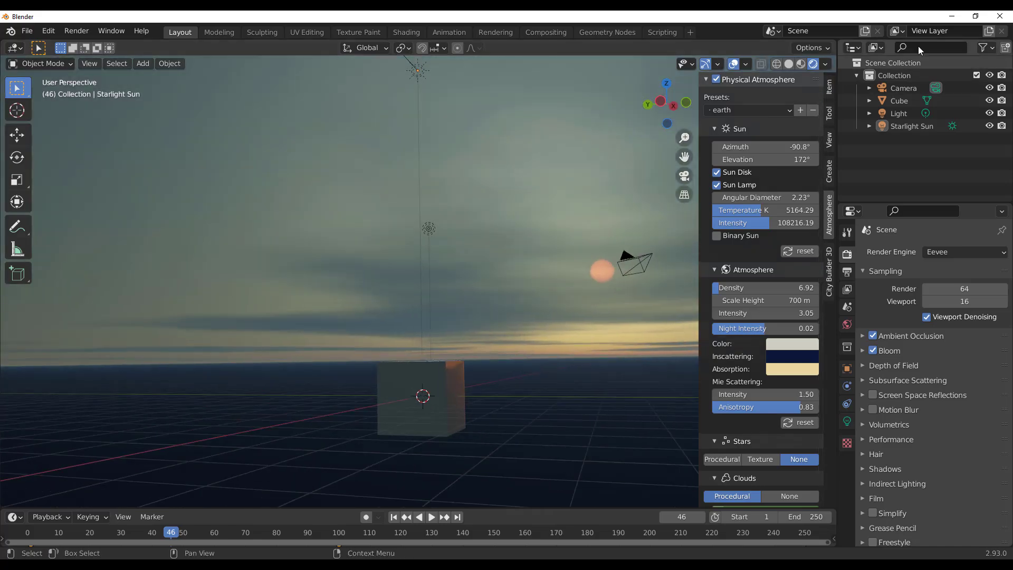
Switch to the browser's Physical Starlight And Atmosphere product page and review the 1.4 Clouds Update description.
click(952, 16)
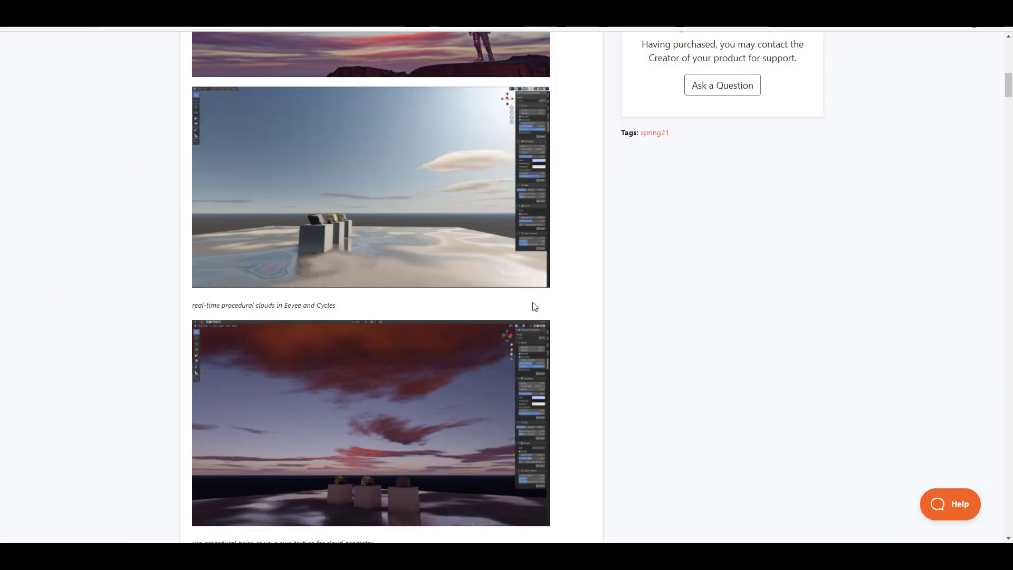
scroll(523, 343, up, 15)
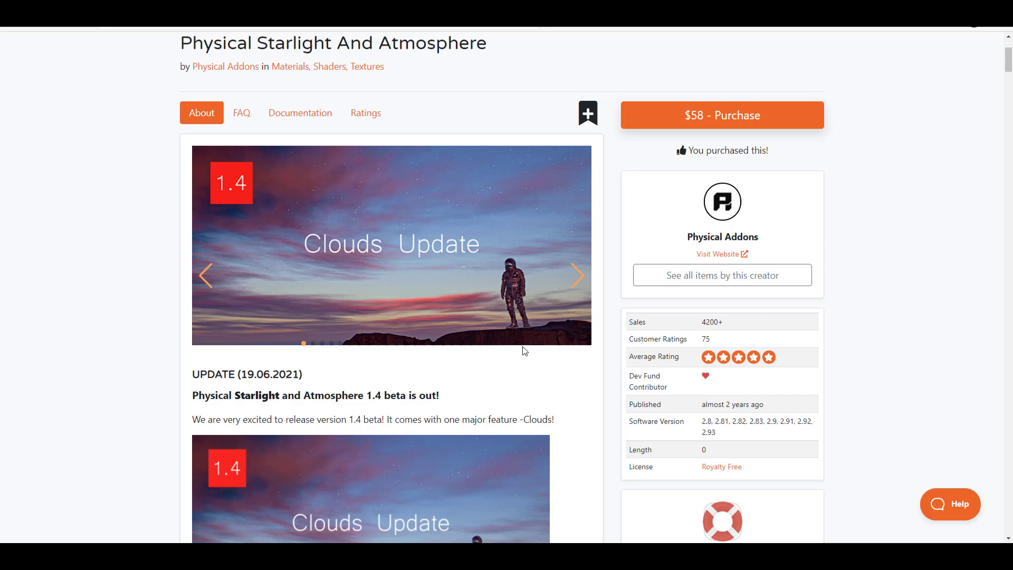
scroll(524, 351, down, 3)
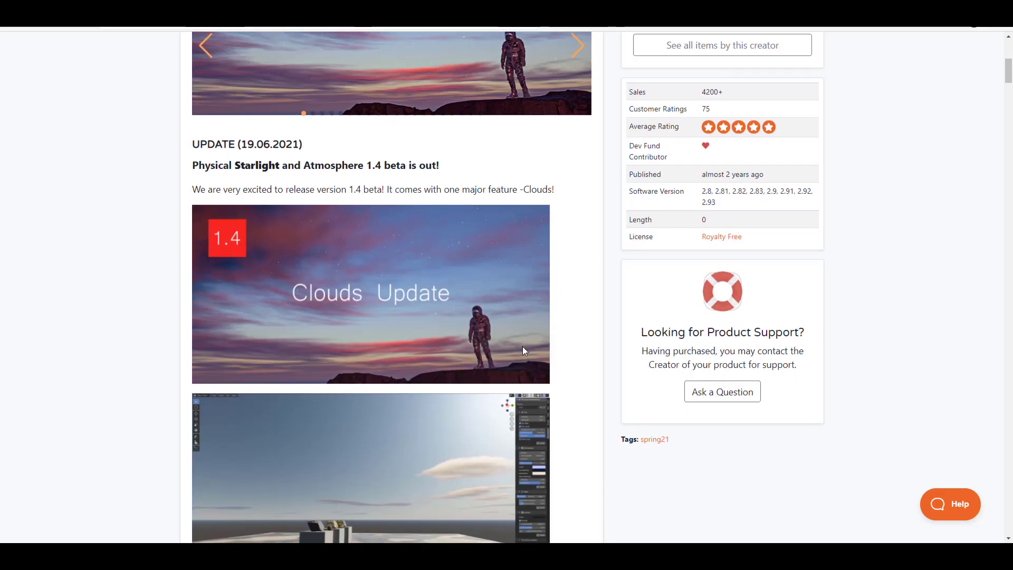
scroll(524, 351, down, 5)
scroll(524, 350, down, 12)
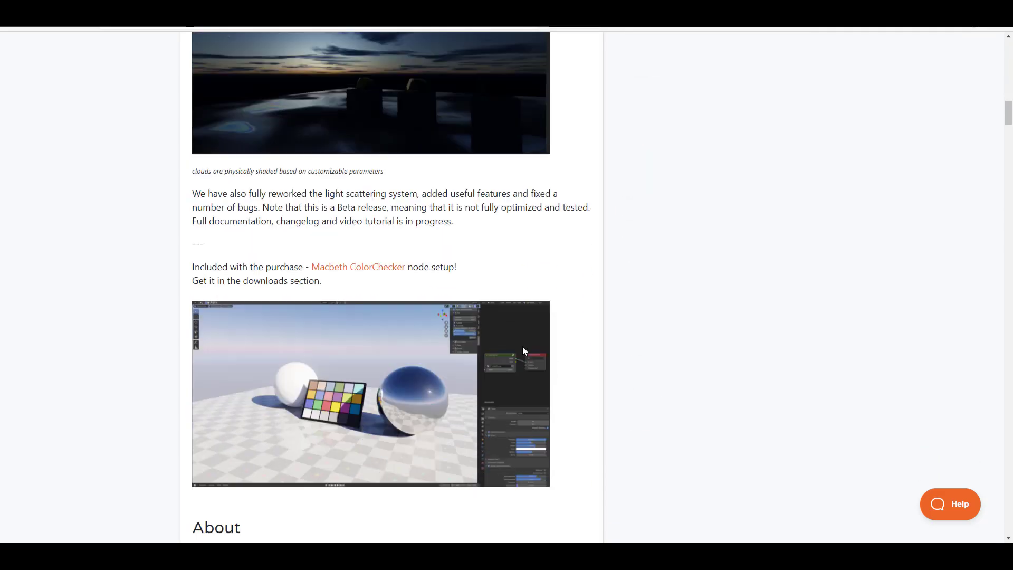
scroll(524, 350, up, 10)
scroll(523, 349, up, 18)
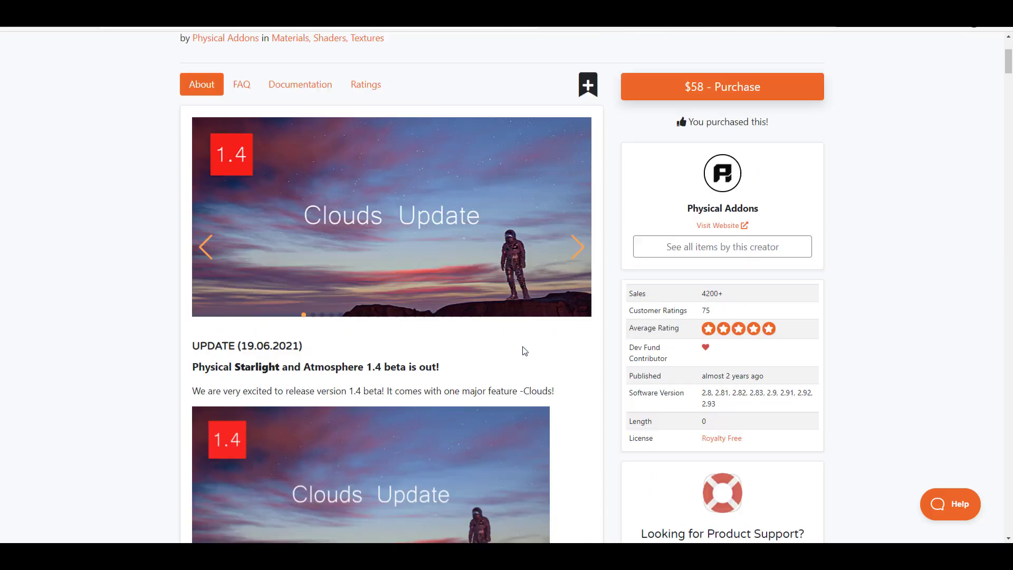
scroll(524, 351, down, 3)
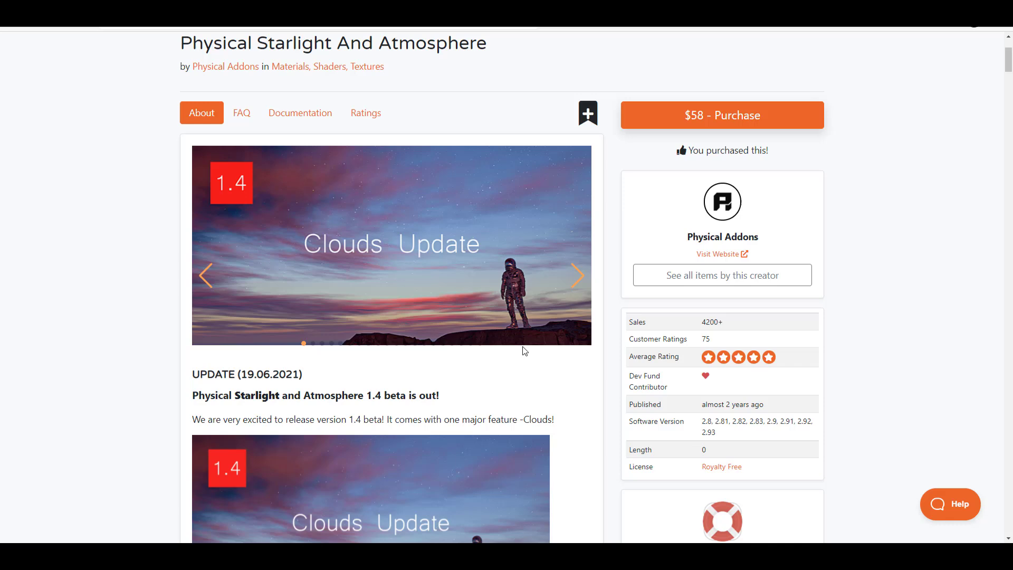
Browse the sample images in the add-on's product page gallery.
click(577, 277)
click(577, 277)
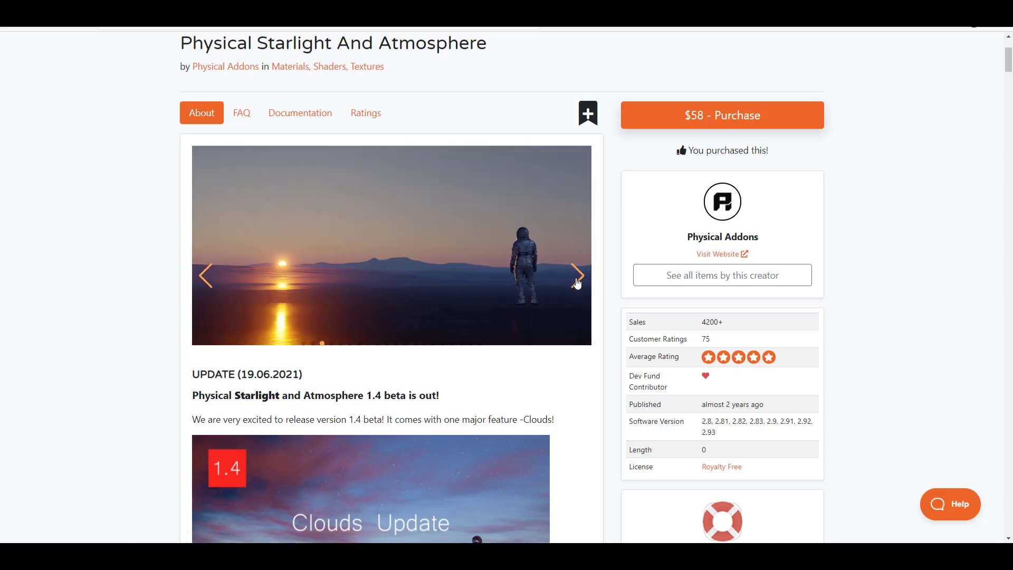
click(577, 277)
click(577, 277)
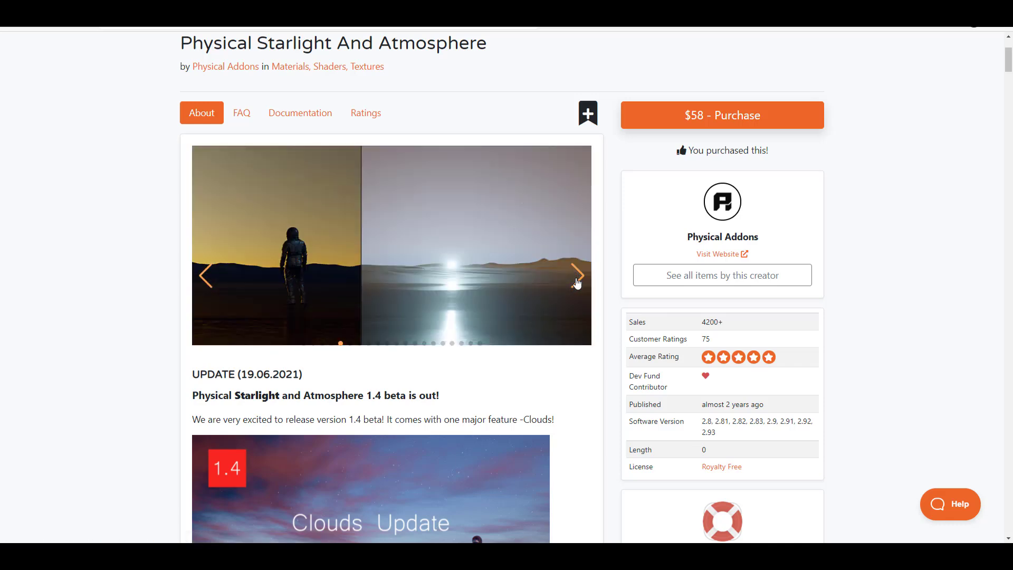
click(576, 277)
click(577, 277)
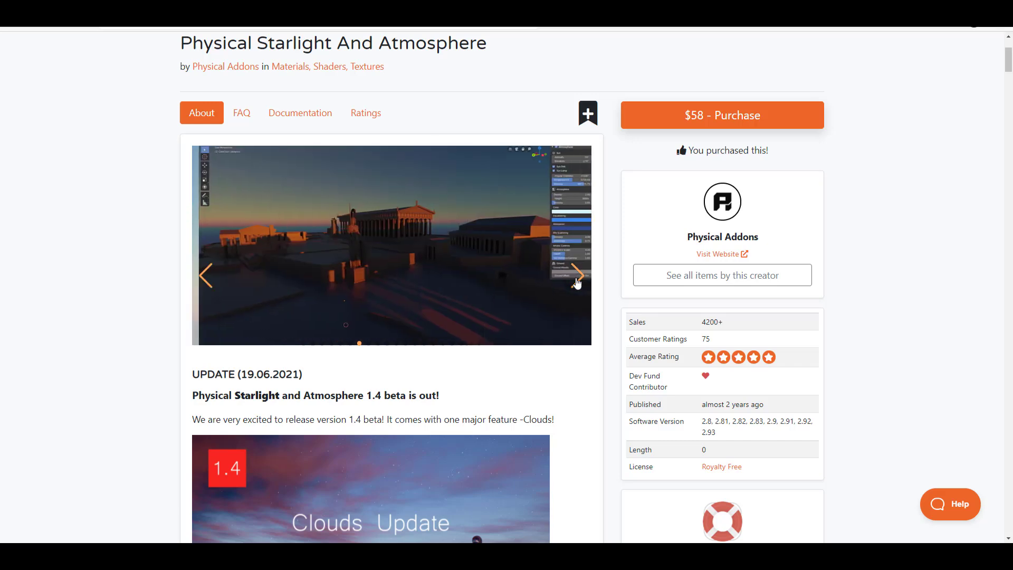
click(576, 277)
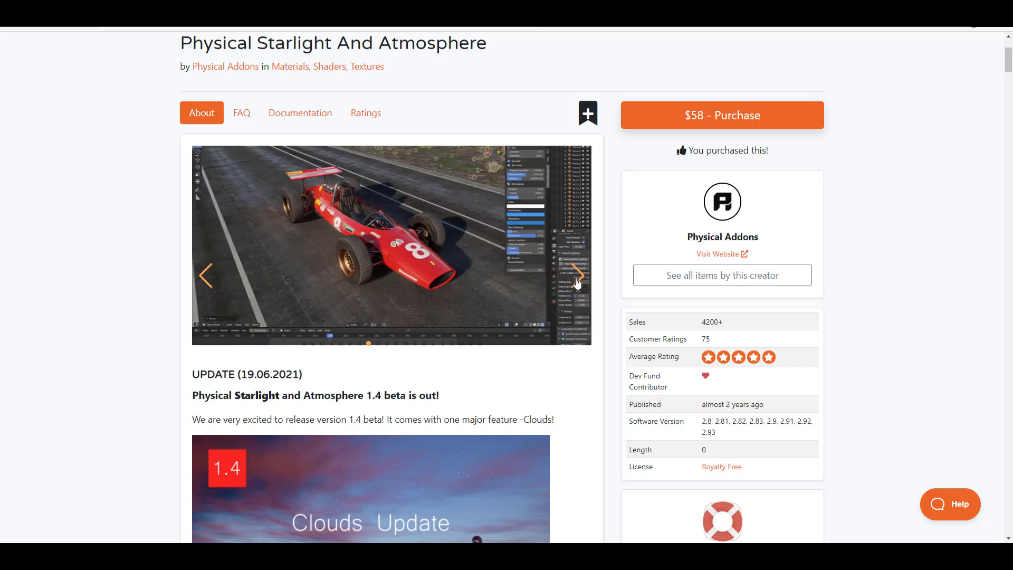
click(576, 277)
click(576, 277)
click(577, 277)
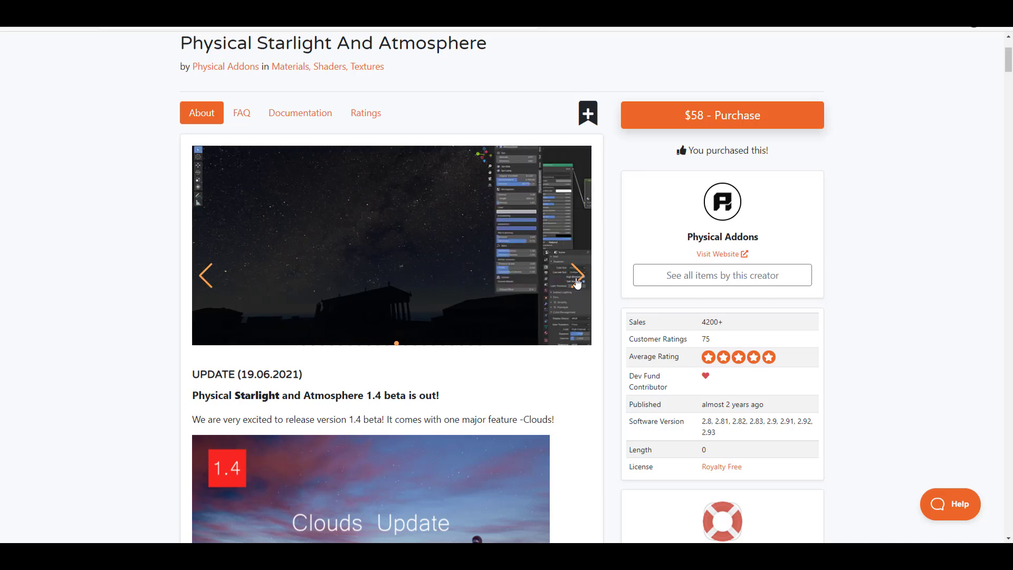
click(577, 277)
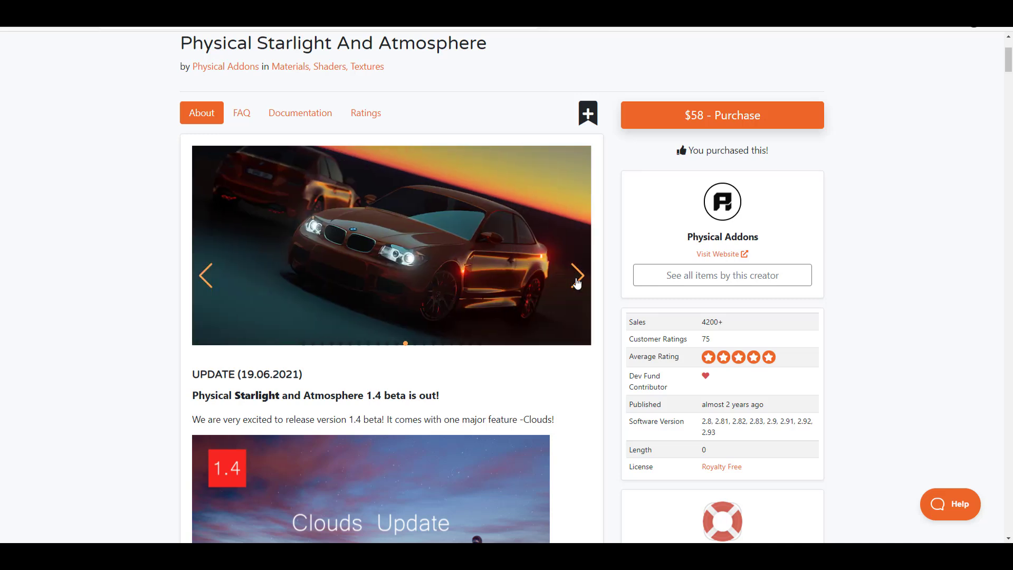
click(577, 280)
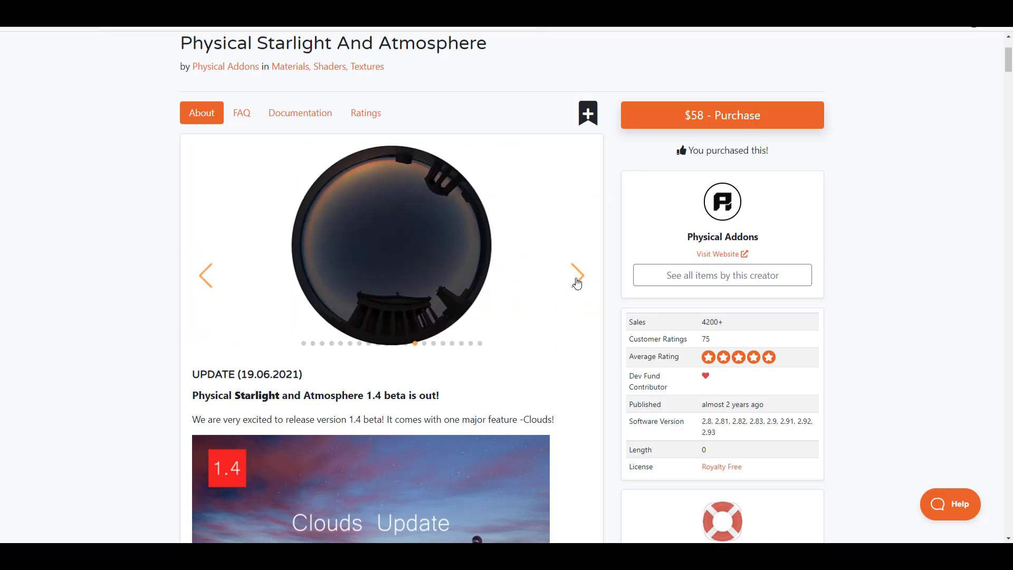